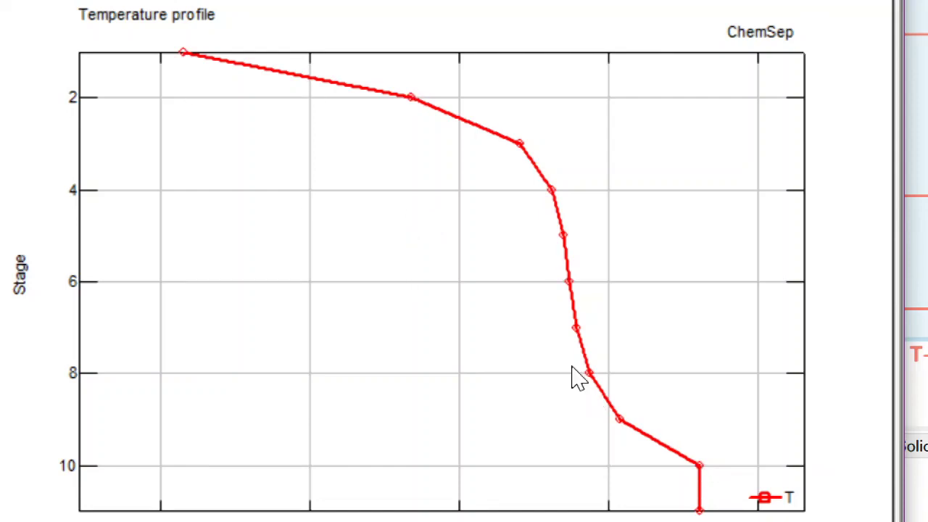
Review the column's pressure profile, liquid phase composition profiles and results tables, and close the ChemSep window
click(247, 56)
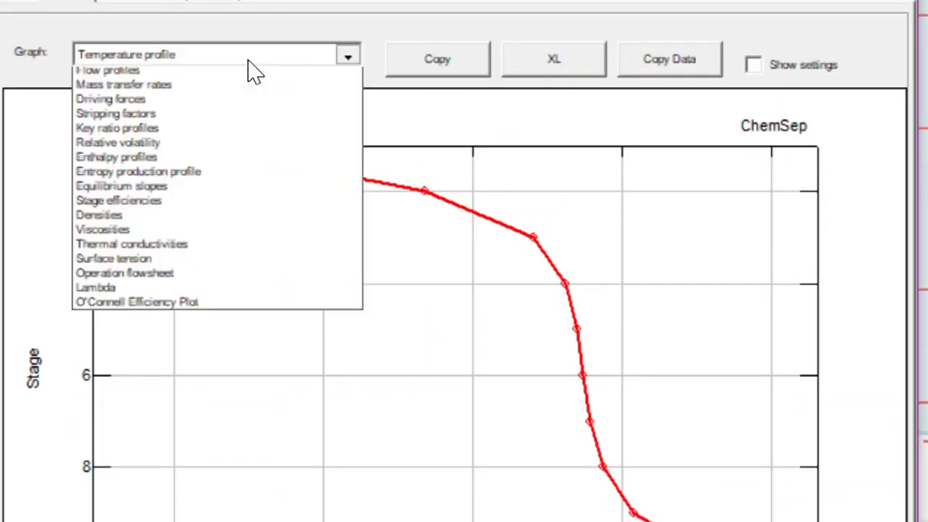
click(201, 134)
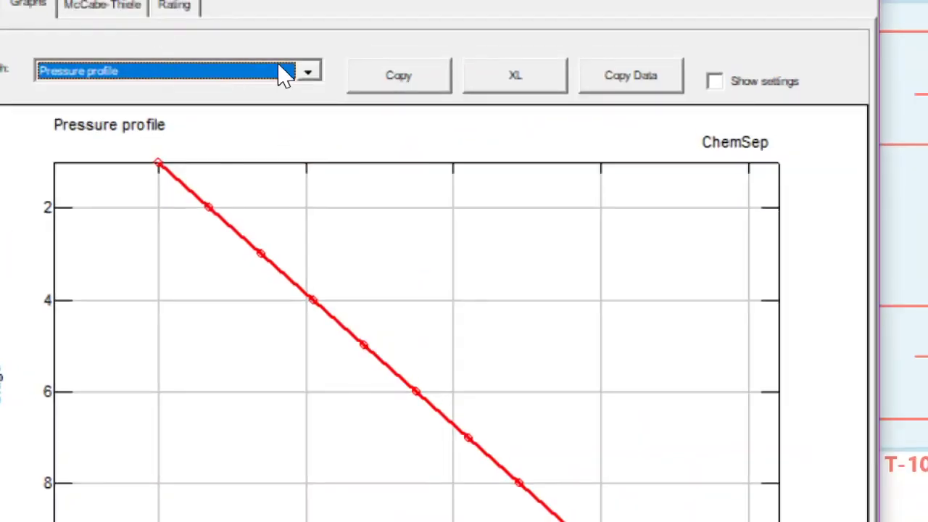
click(307, 71)
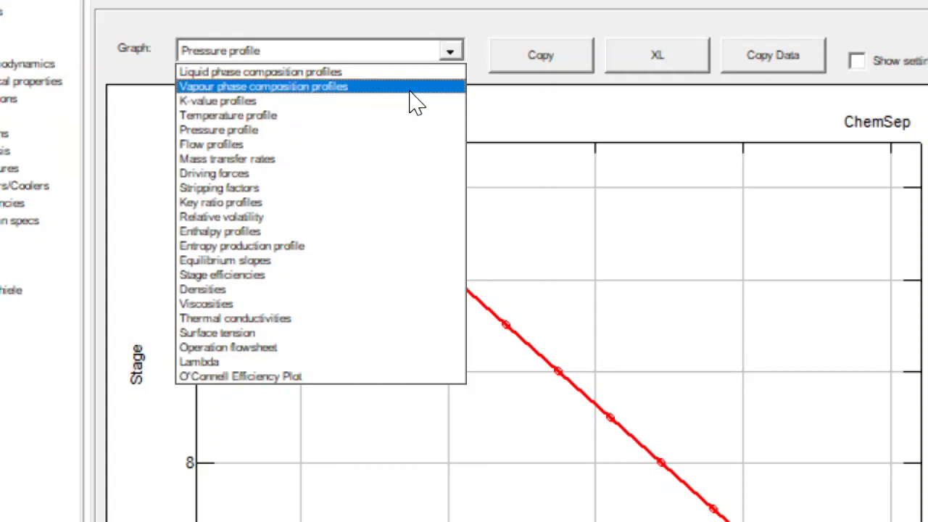
click(408, 74)
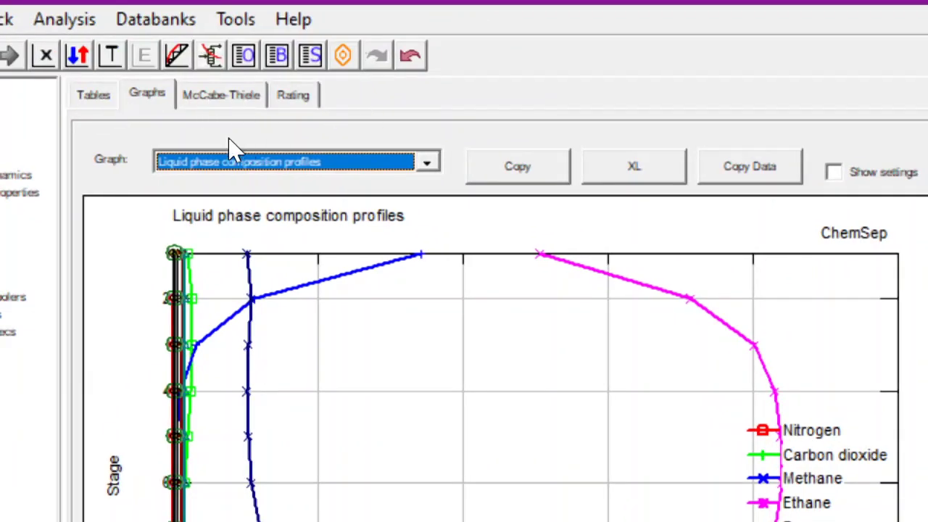
click(106, 98)
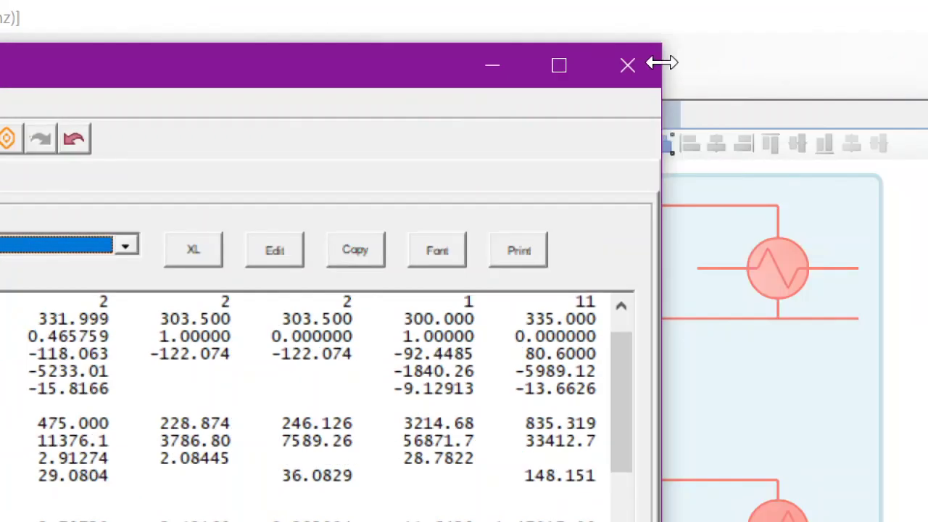
click(629, 67)
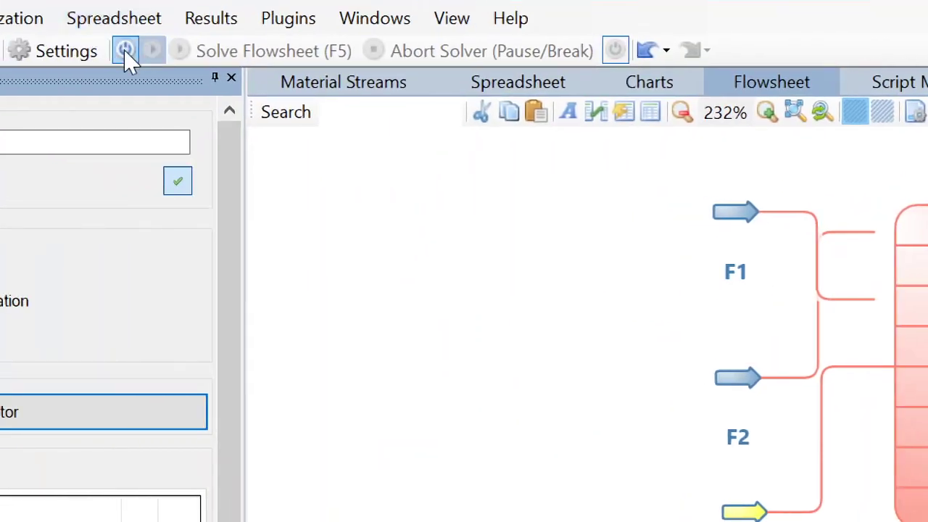
Enable the flowsheet solver to recalculate the flowsheet
click(127, 58)
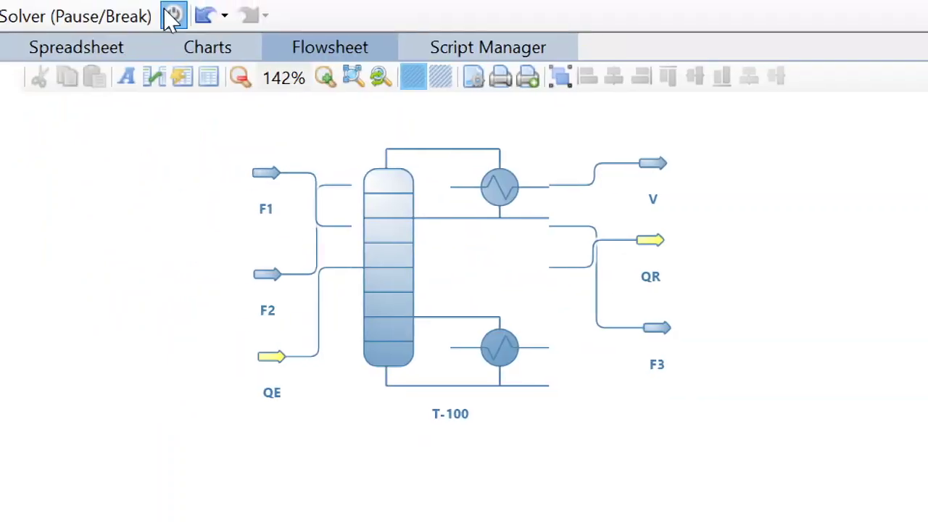
click(172, 16)
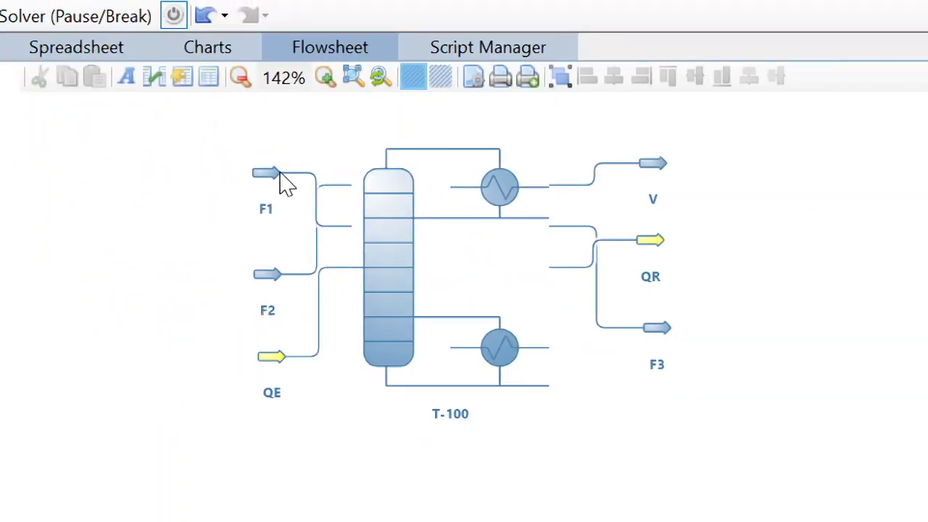
Move feeds F1 and F2 farther from column T-100 with F2 above F1, and shift streams QR and F3 lower
drag(268, 177, 129, 242)
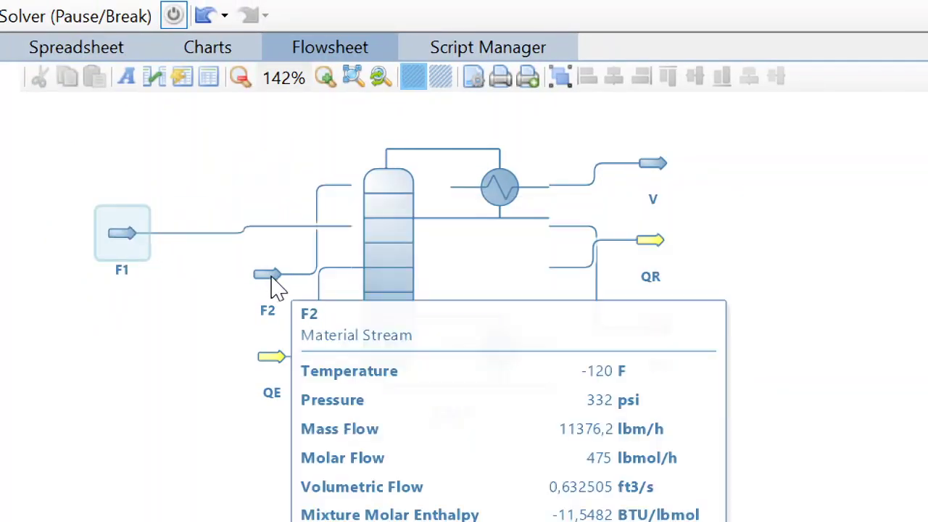
drag(268, 278, 129, 190)
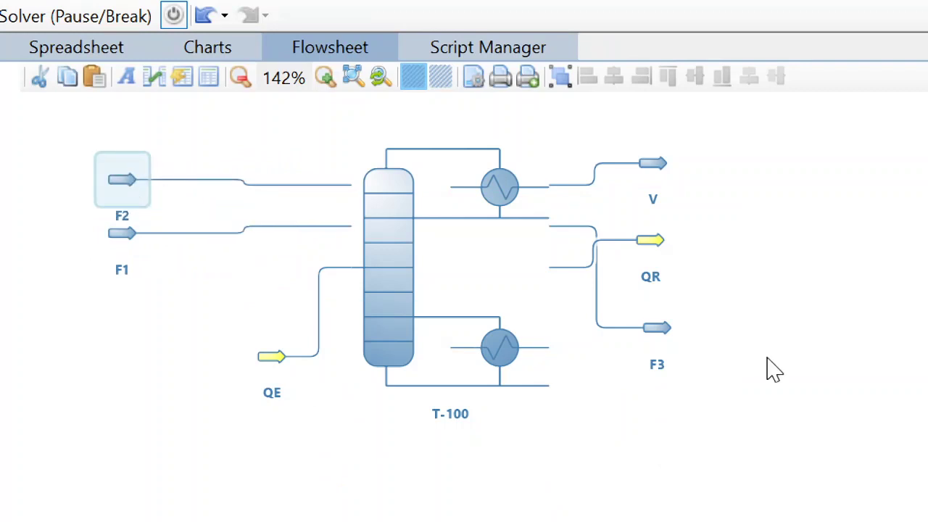
drag(774, 369, 559, 356)
drag(460, 213, 483, 255)
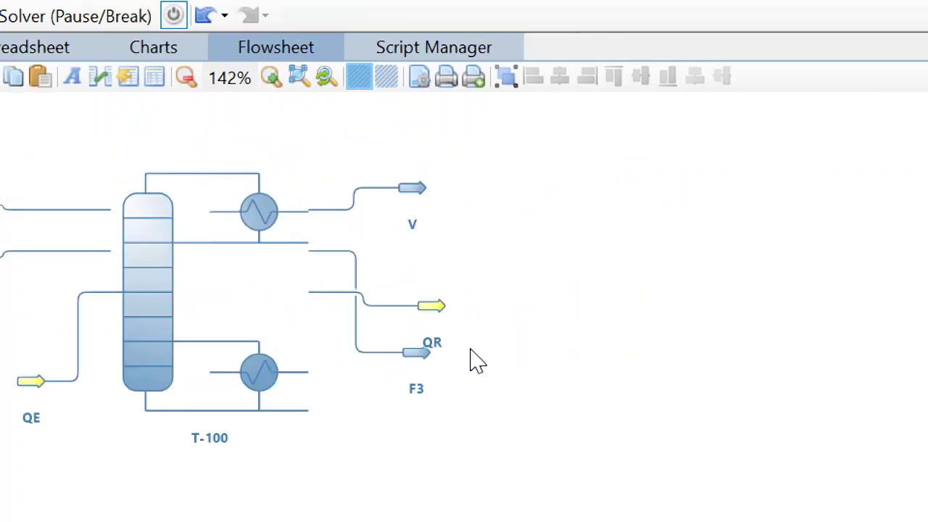
drag(424, 353, 470, 443)
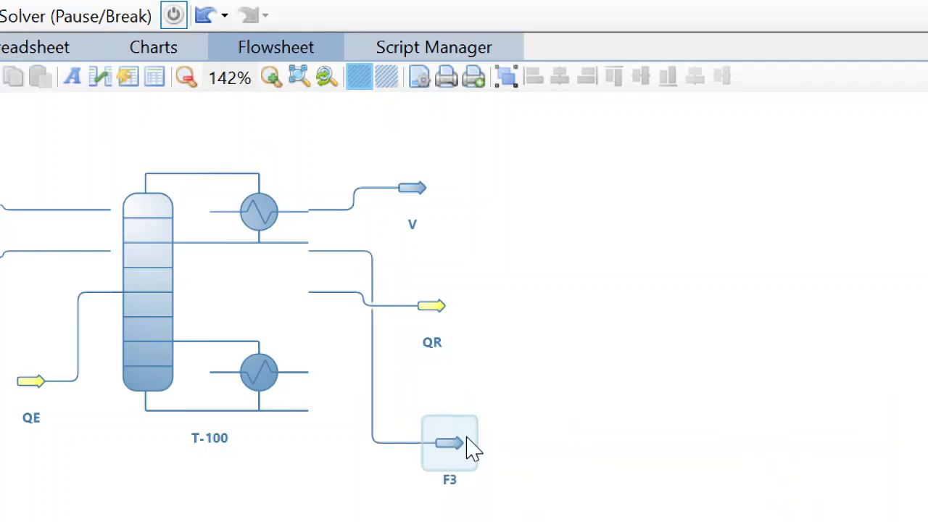
Add a centrifugal pump to the flowsheet next to stream F3 and name it P-100
drag(661, 420, 509, 277)
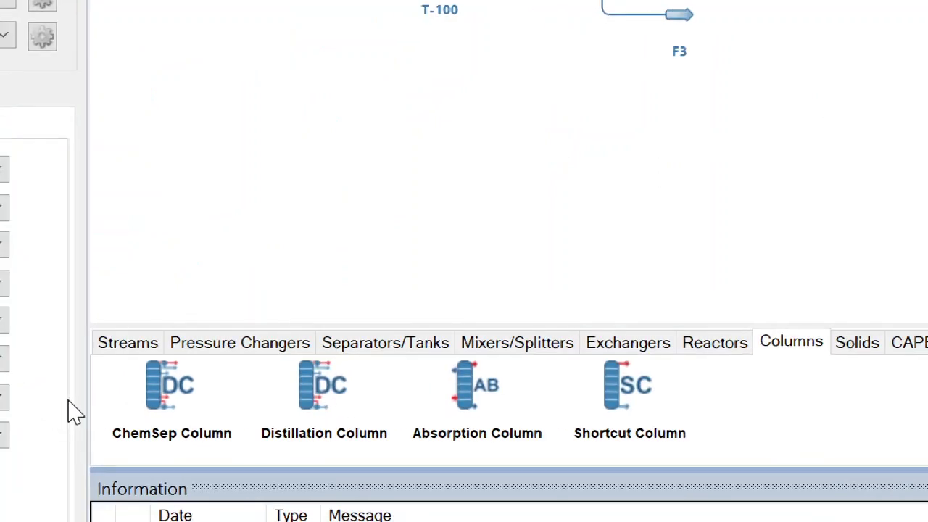
click(202, 346)
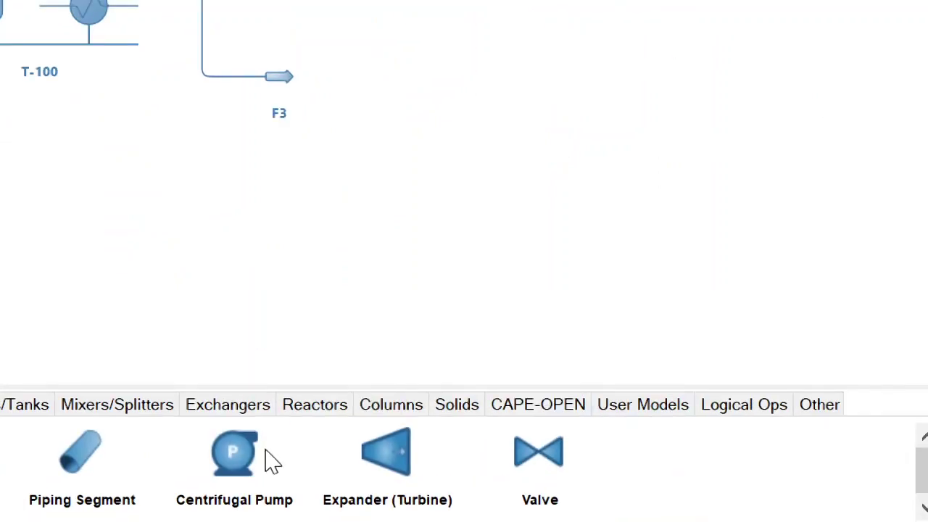
drag(239, 455, 392, 90)
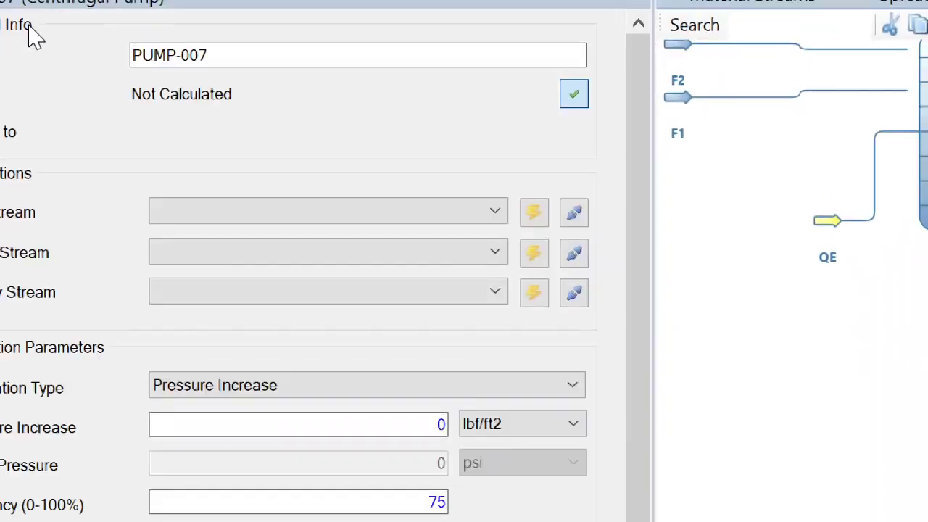
drag(276, 56, 118, 56)
text(P-)
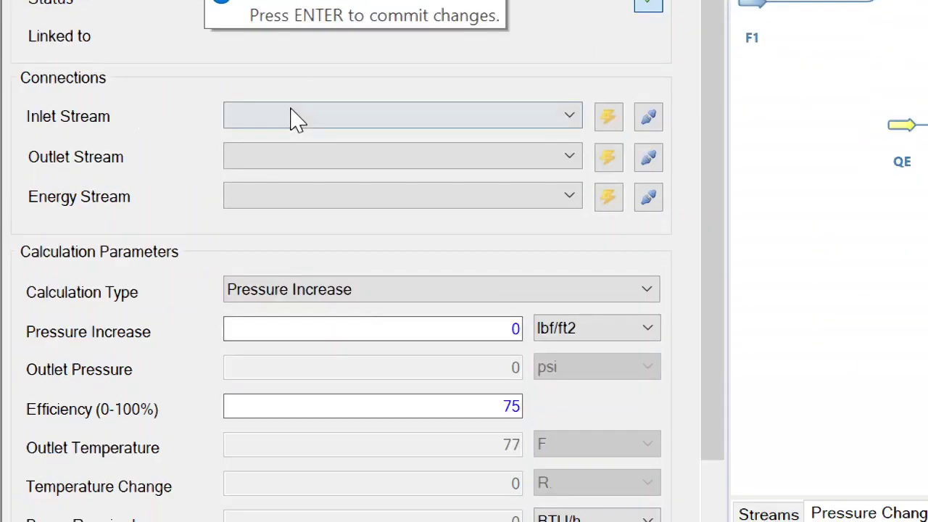
Connect F3 as the inlet of pump P-100 and create new outlet and energy streams for it
click(223, 212)
click(265, 180)
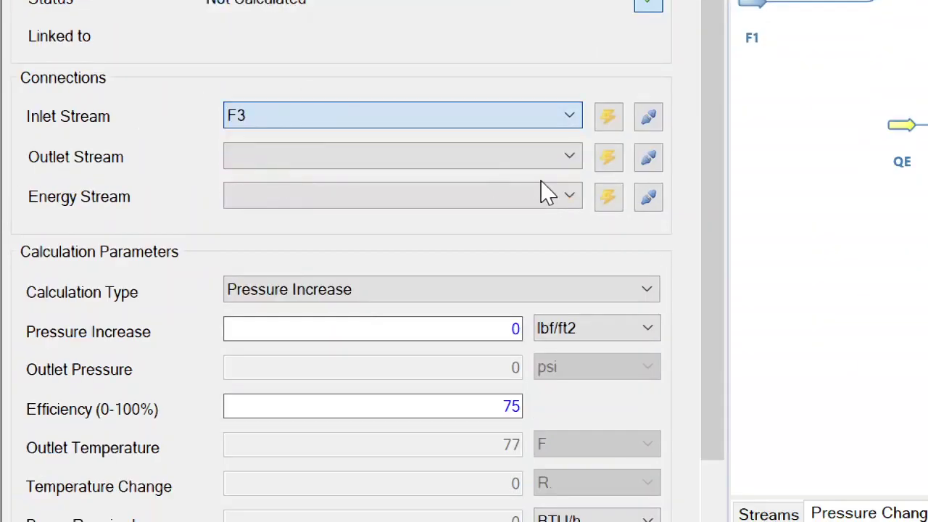
click(608, 159)
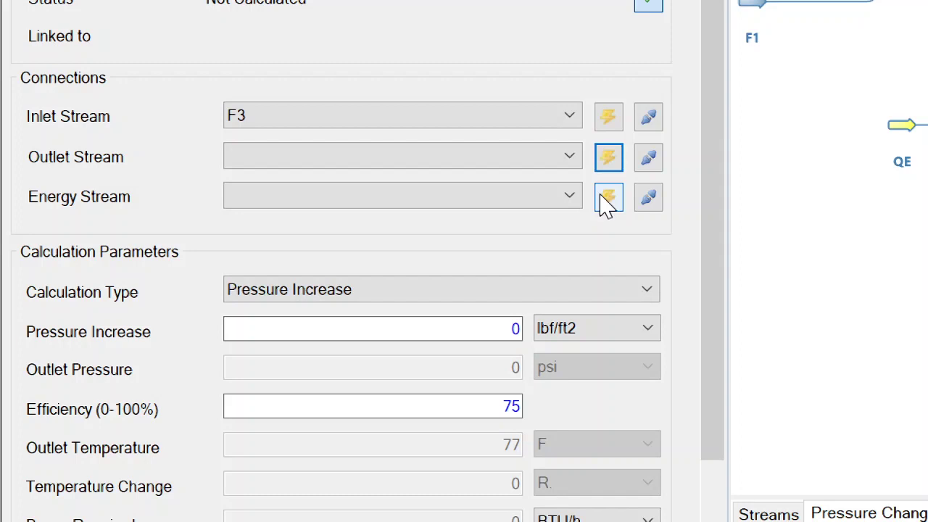
click(608, 200)
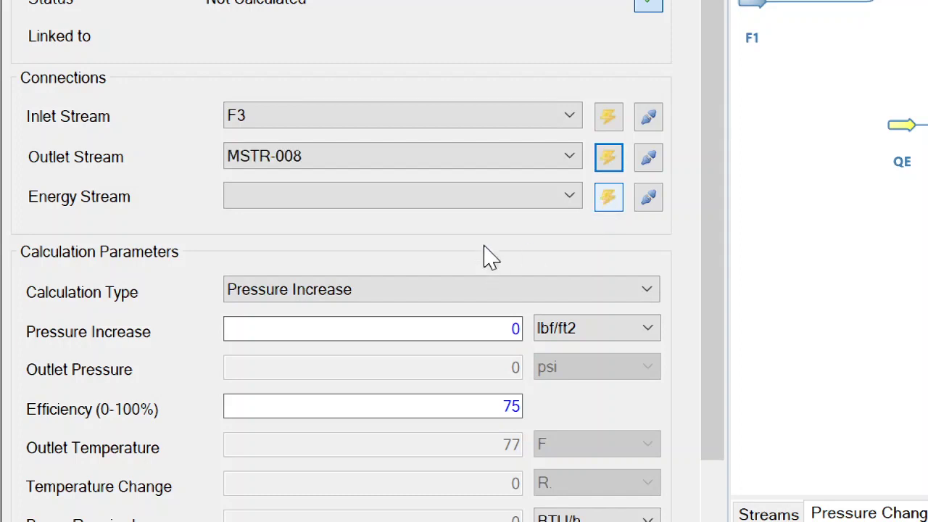
Switch the pump's calculation type to Outlet Pressure and set the outlet pressure to 405 psi
click(305, 294)
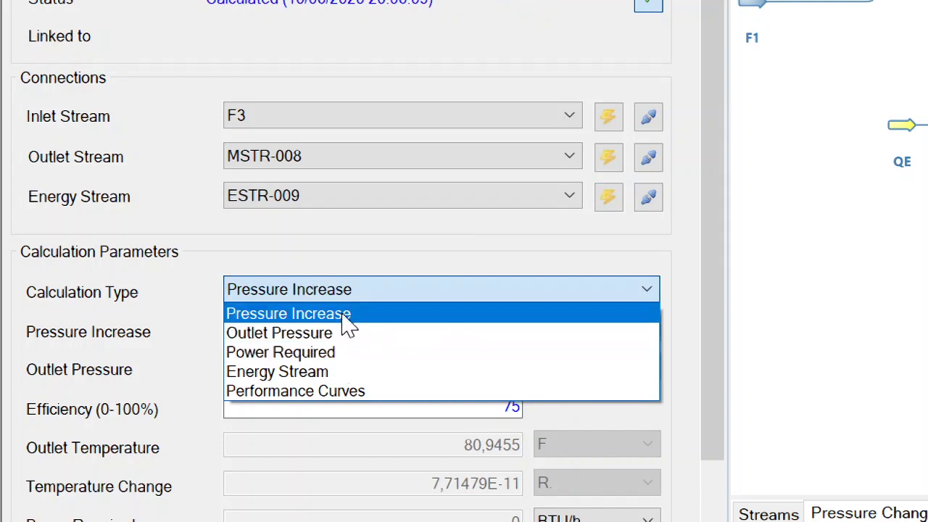
click(303, 335)
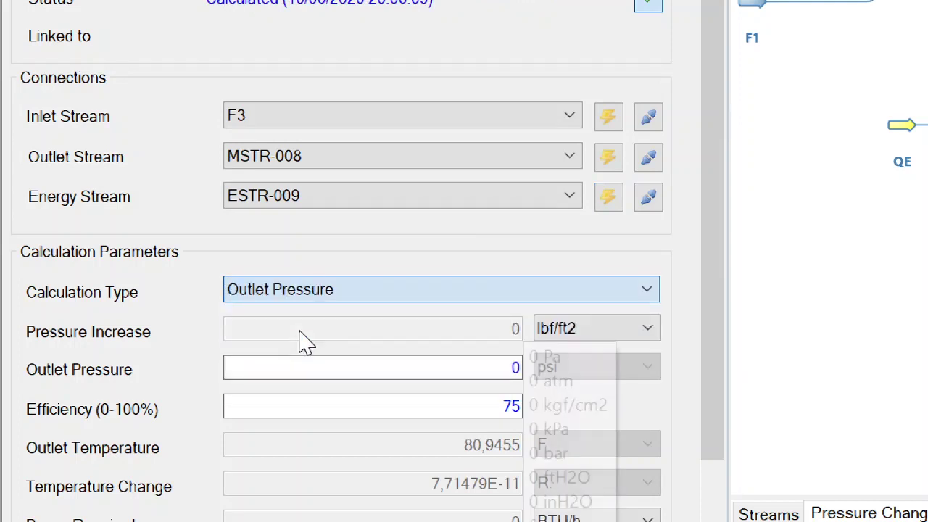
double_click(500, 373)
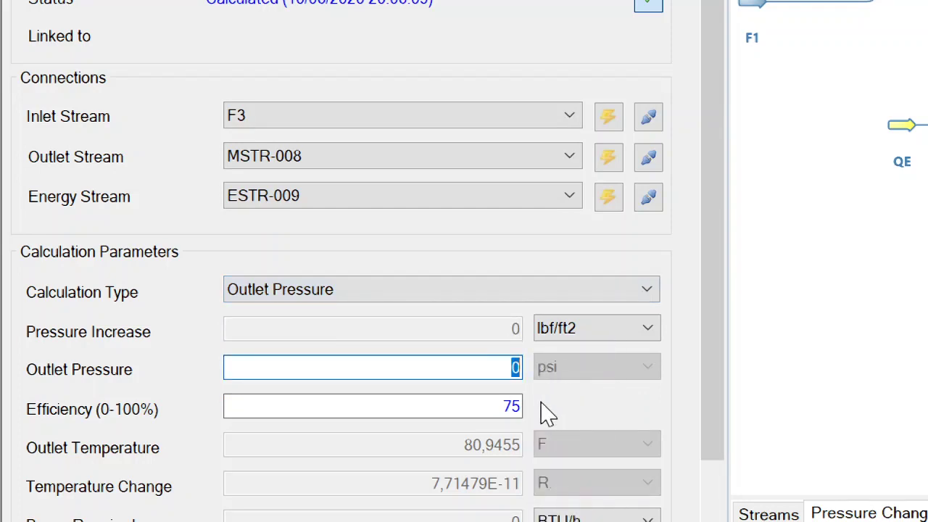
text(405)
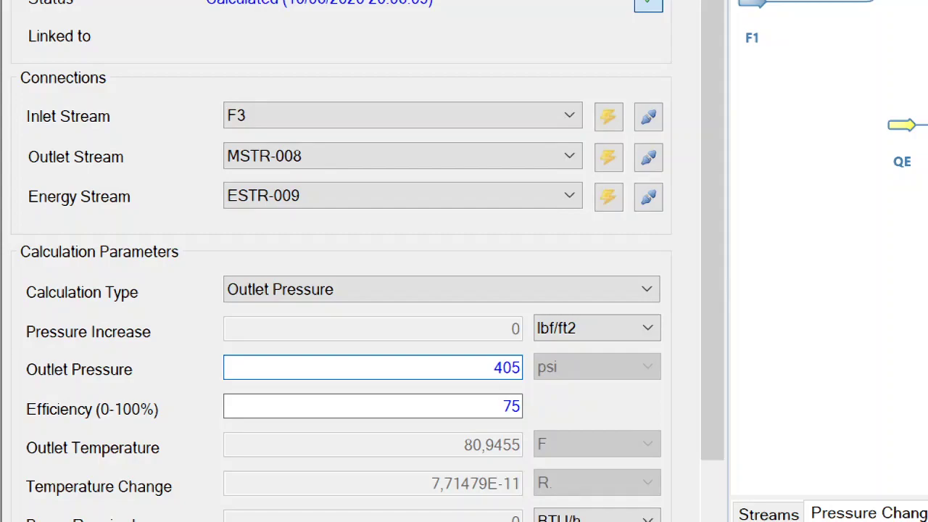
key(Return)
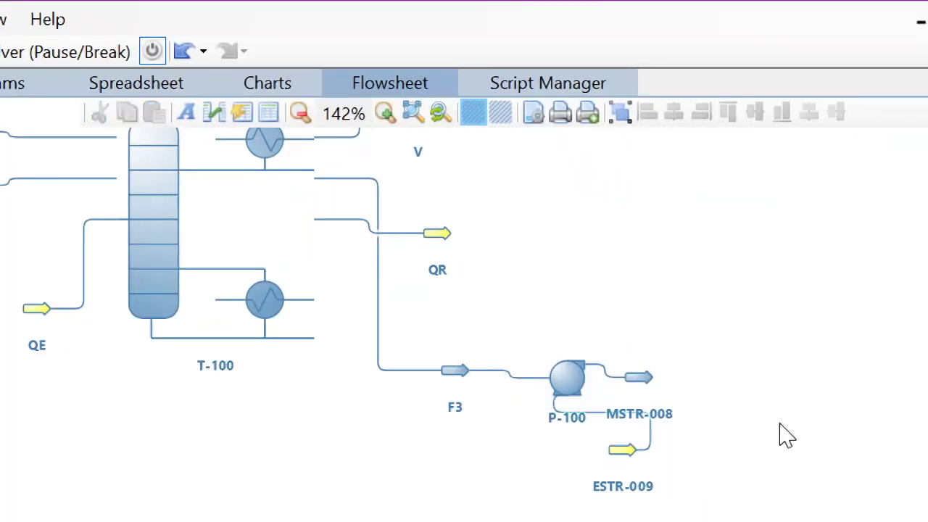
Move the pump's outlet stream farther downstream and rename it F4
drag(786, 435, 590, 316)
drag(449, 266, 496, 243)
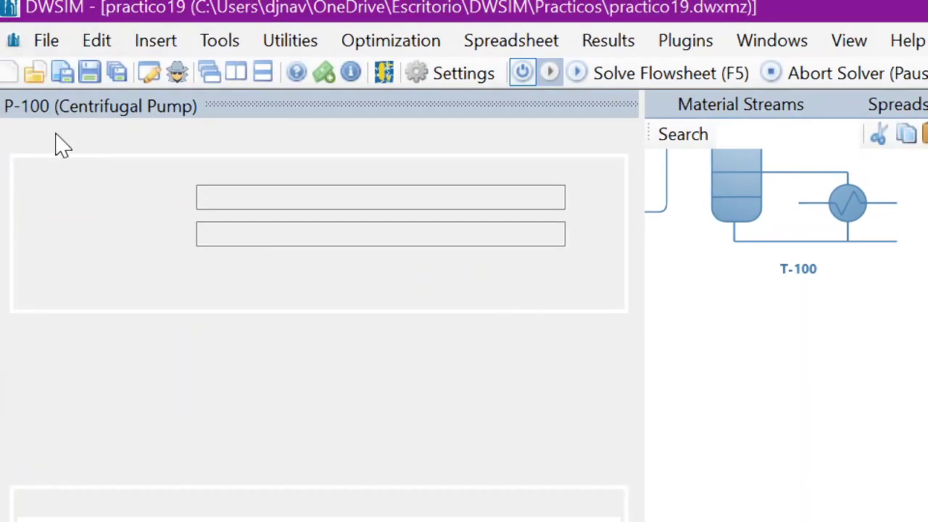
click(116, 192)
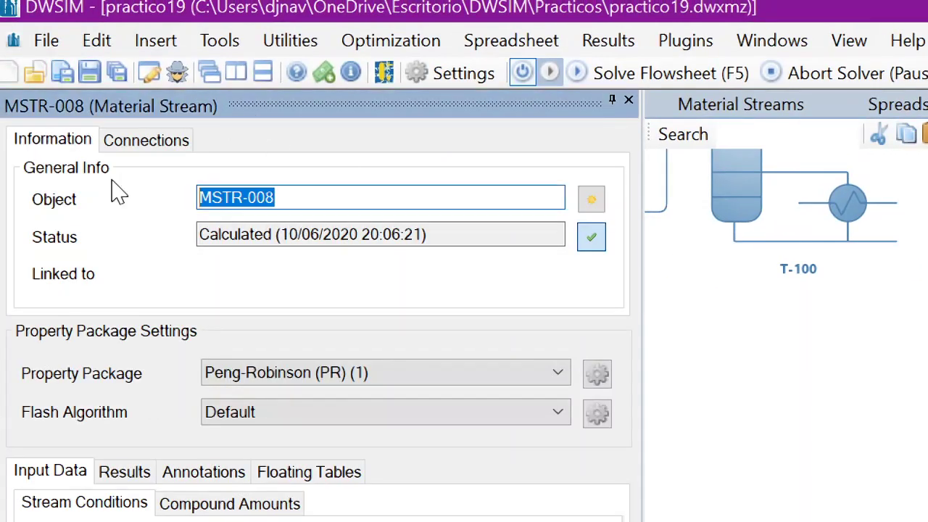
text(F4)
key(Return)
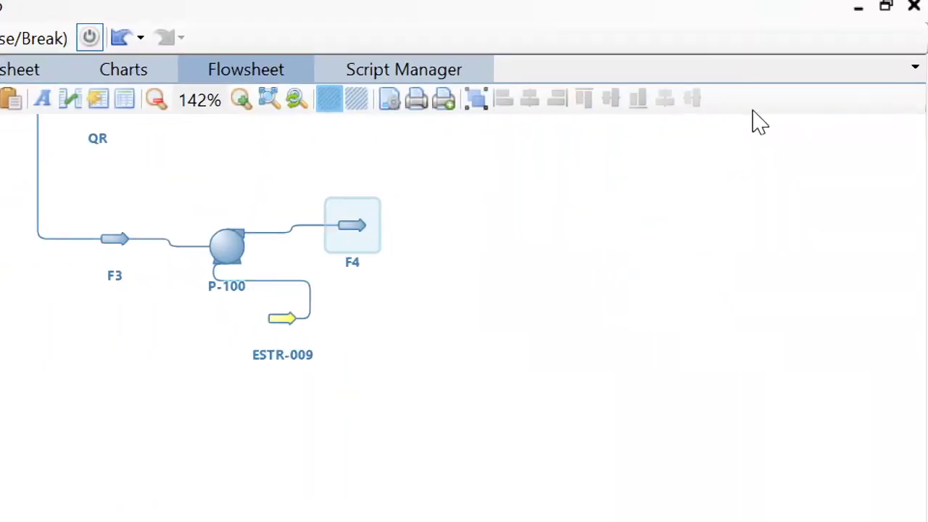
Move the pump's energy stream to the inlet side below the pump and rename it QP1
drag(270, 333, 158, 325)
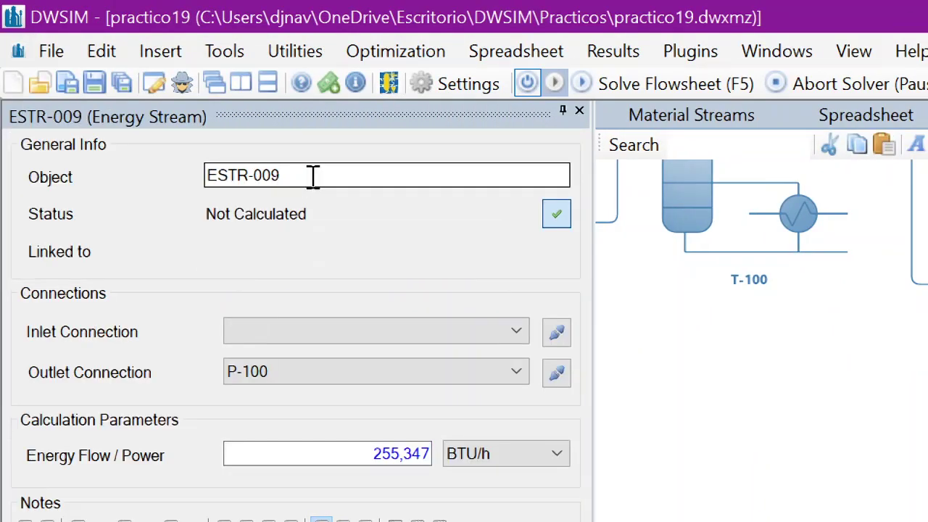
drag(313, 179, 147, 176)
text(QP1)
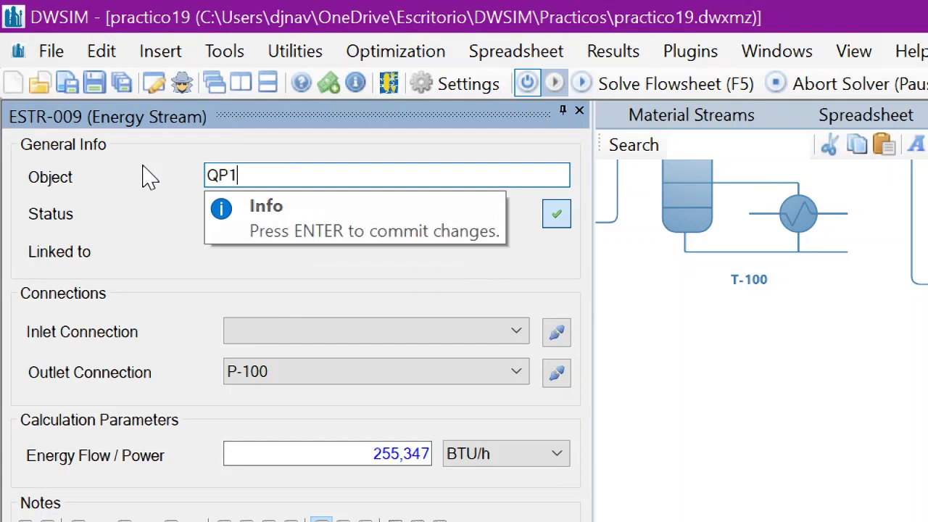
key(Return)
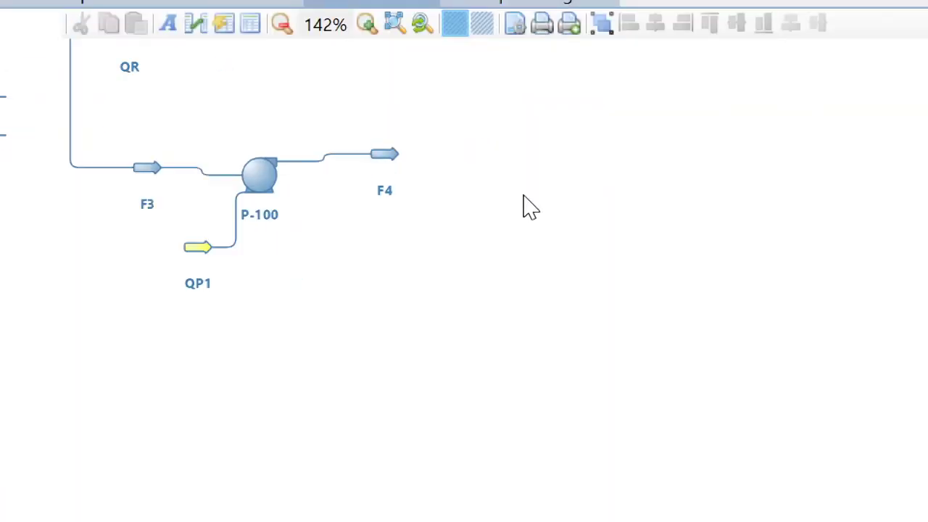
Add a heater downstream of stream F4 and name it HE-100
drag(530, 208, 478, 202)
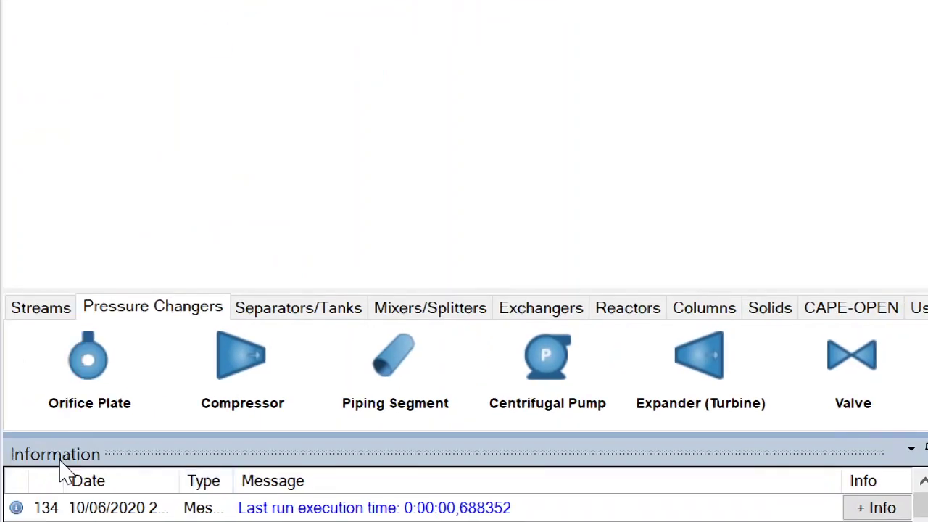
click(544, 312)
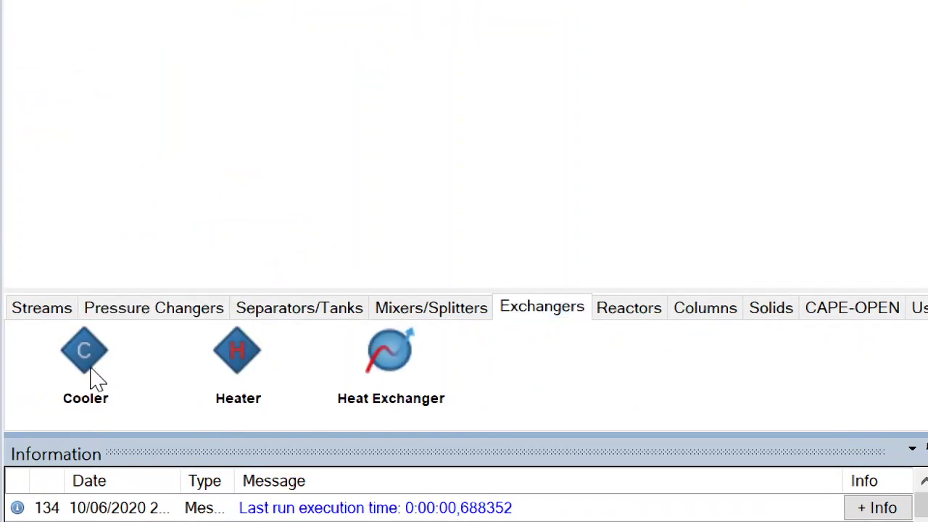
drag(232, 369, 424, 0)
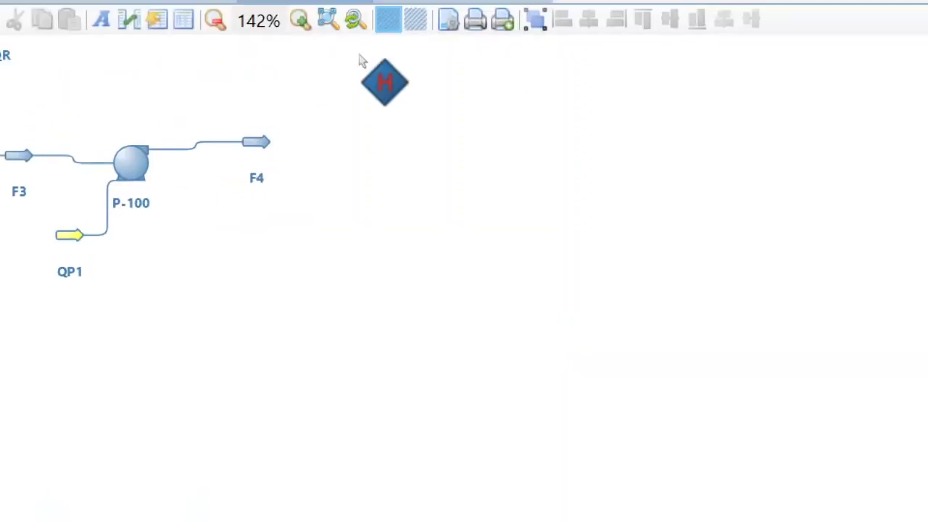
drag(362, 62, 326, 121)
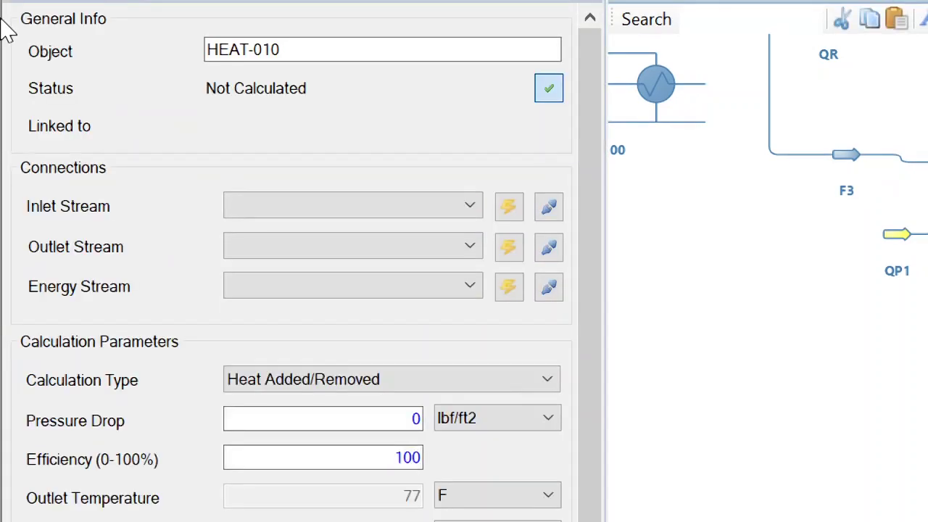
drag(297, 50, 192, 55)
text(HR)
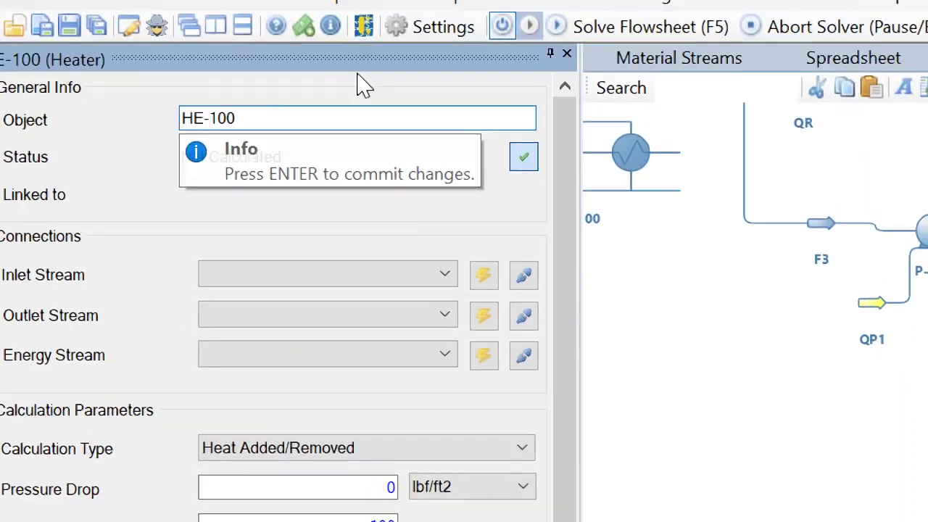
Connect stream F4 as the inlet of heater HE-100 and create its outlet and energy streams
key(Return)
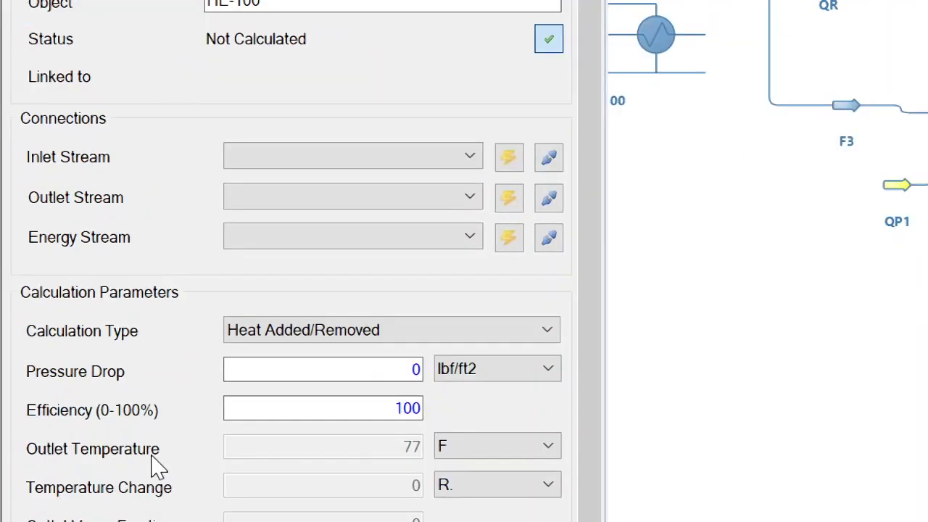
click(348, 161)
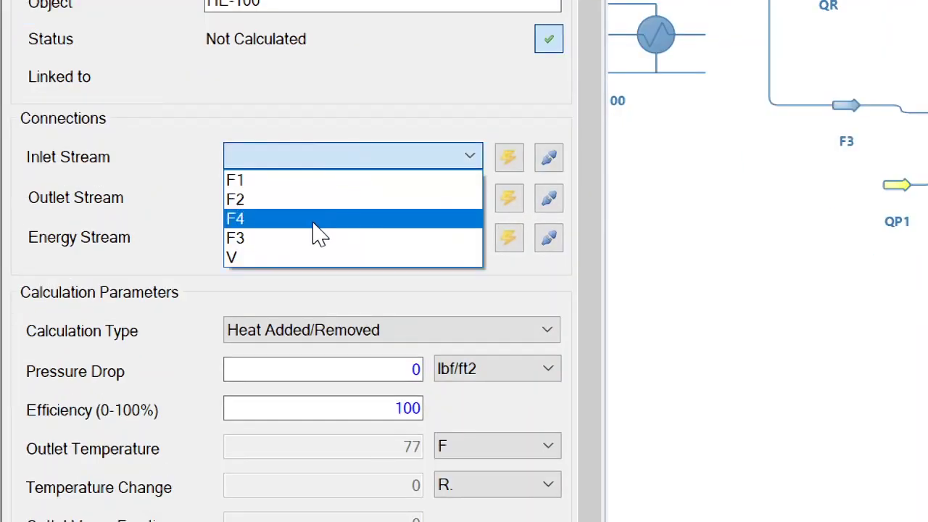
click(317, 219)
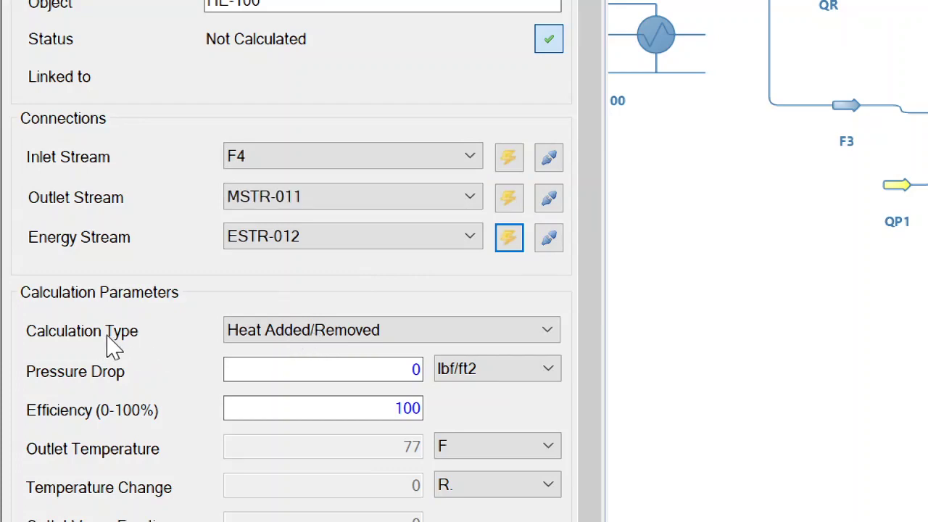
Switch the heater's calculation type to Outlet Temperature and set the outlet temperature to 150 F
click(453, 327)
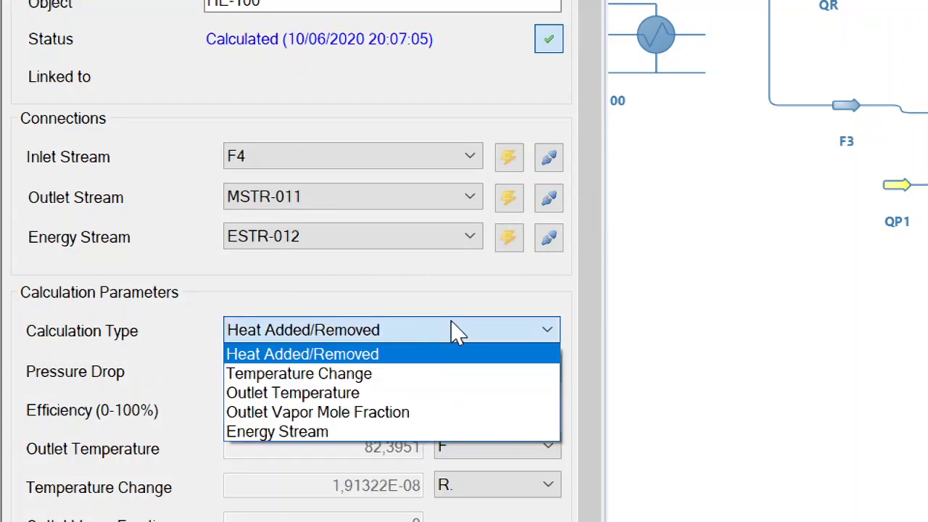
click(316, 392)
scroll(276, 503, down, 3)
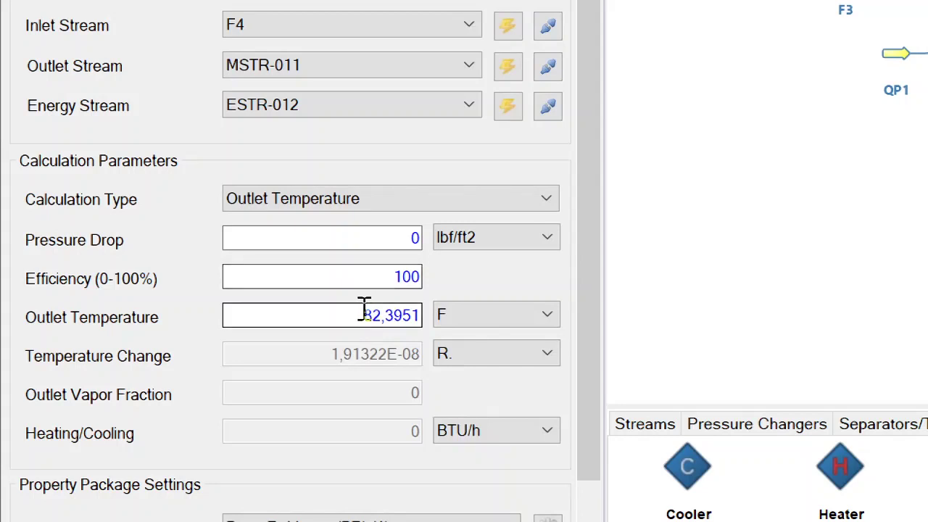
drag(364, 308, 430, 317)
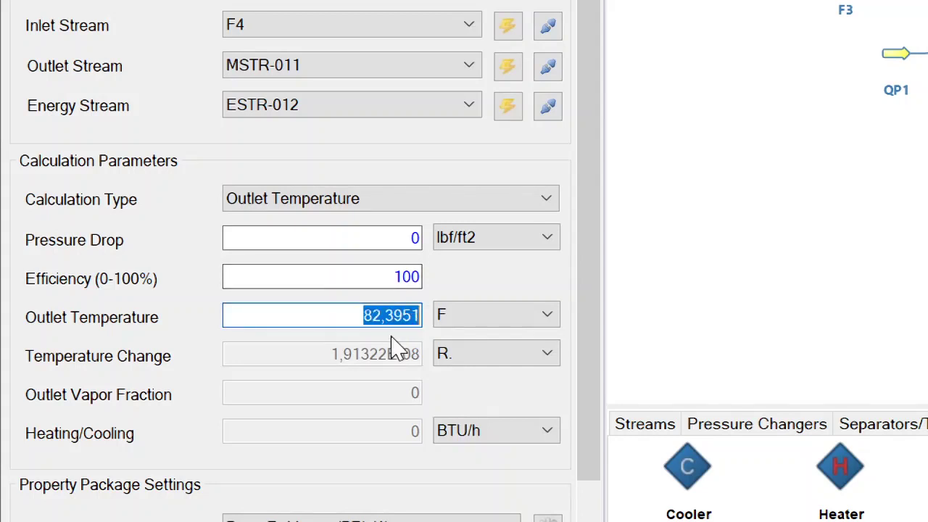
text(150)
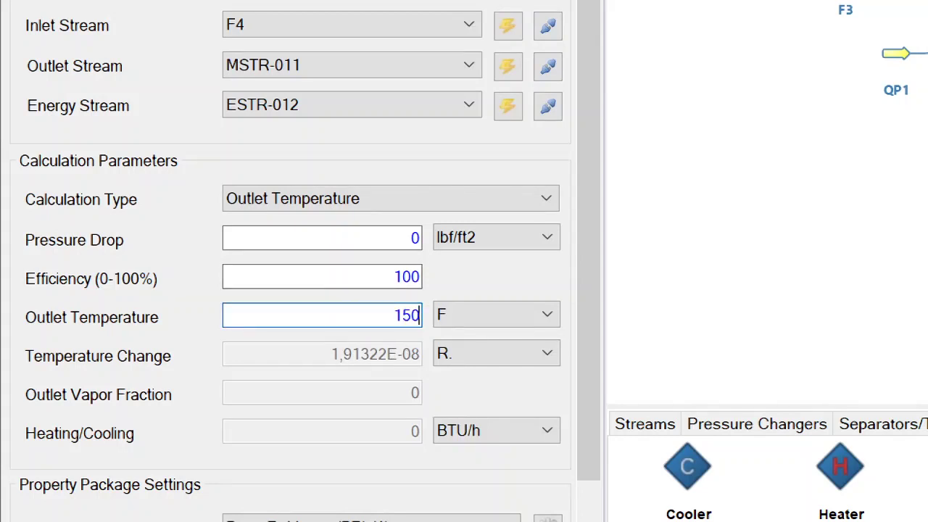
key(Return)
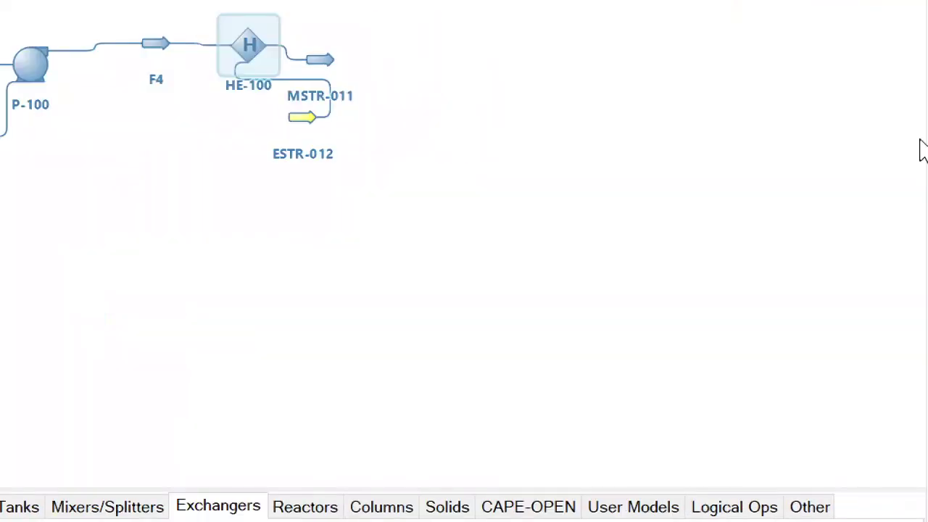
Move the heater's energy stream to the inlet side below the heater and rename it QE-100
drag(410, 244, 303, 255)
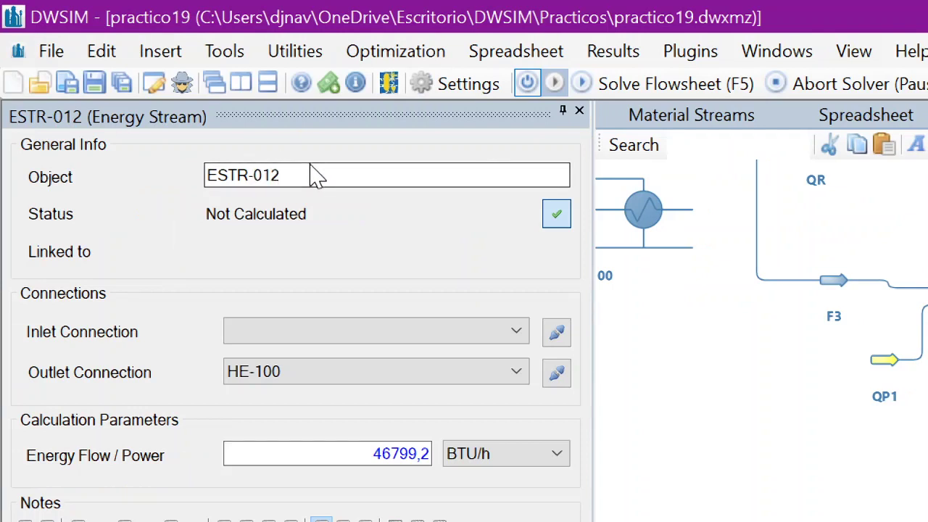
drag(287, 174, 184, 174)
text(Qe)
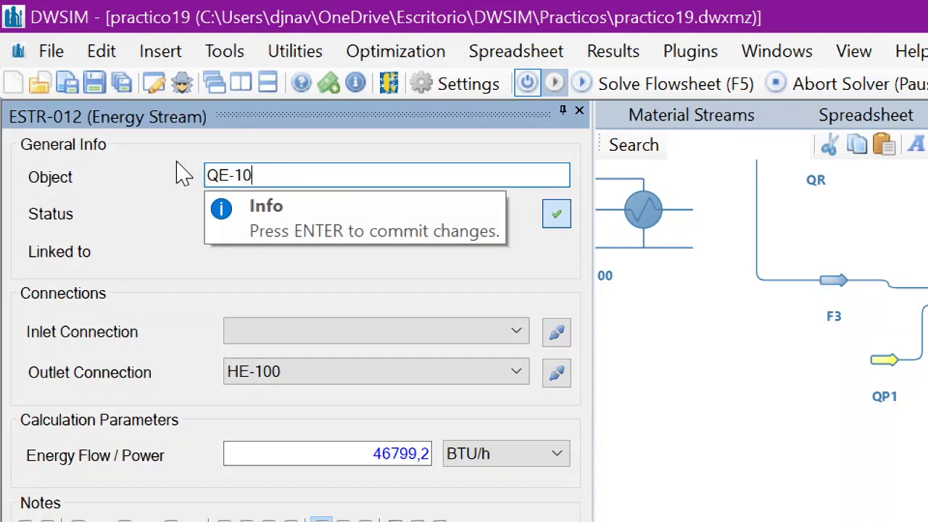
key(Return)
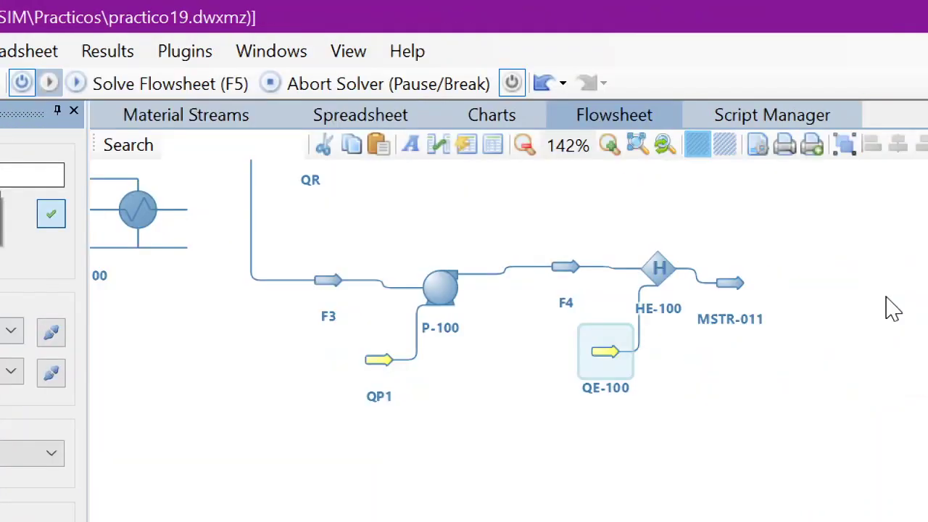
Move the heater's outlet stream farther downstream and rename it F5
click(706, 260)
drag(707, 260, 700, 272)
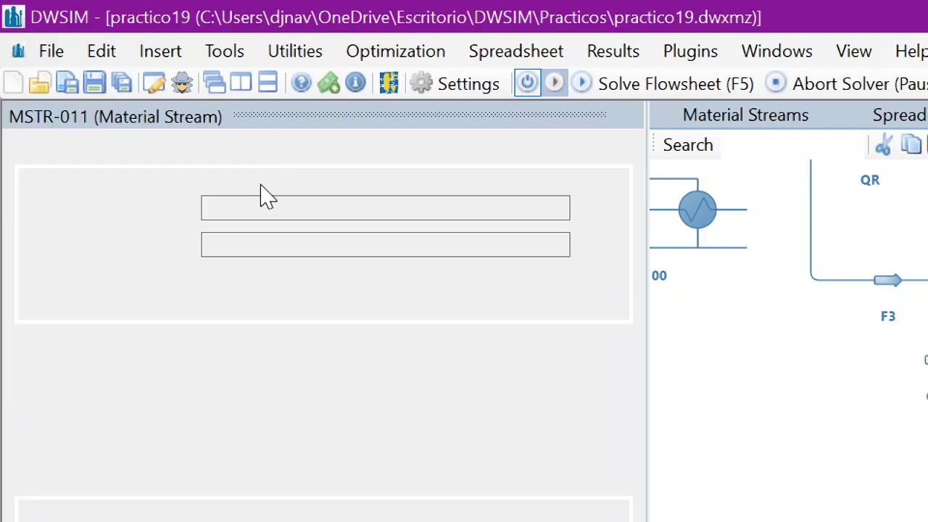
double_click(303, 204)
text(F5)
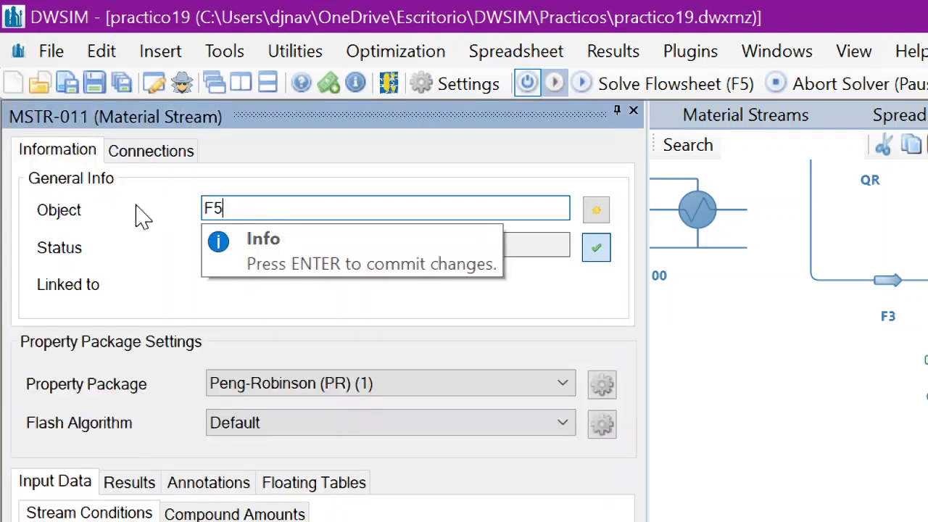
key(Return)
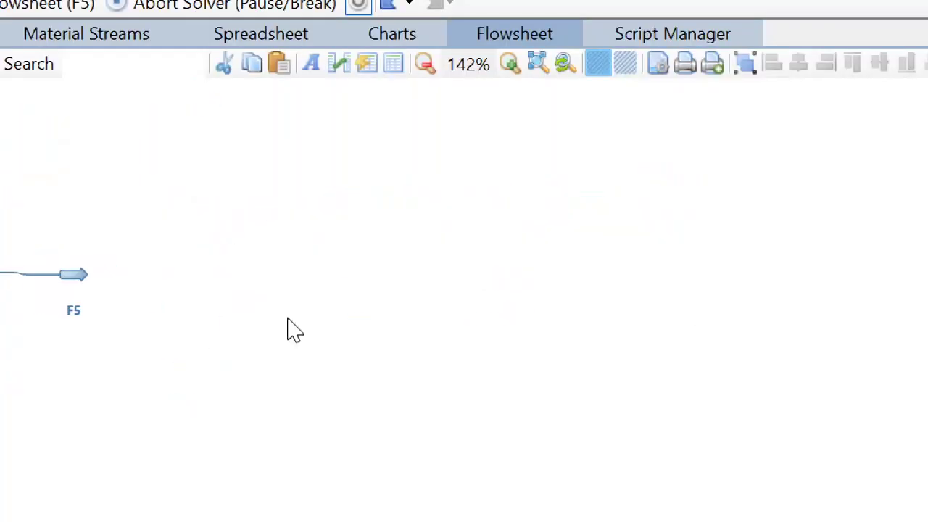
Add an energy stream below stream F5 and name it QCOL
drag(234, 301, 354, 308)
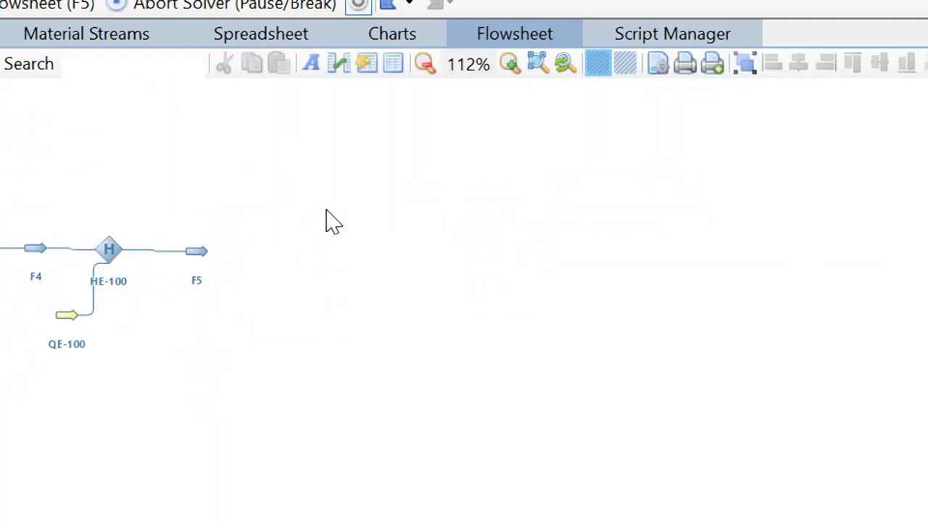
click(91, 465)
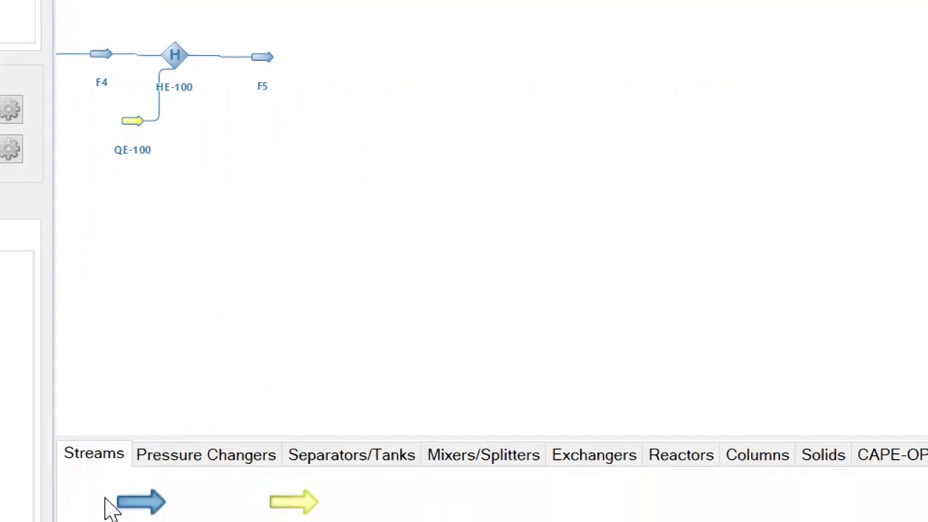
drag(282, 507, 224, 104)
click(245, 133)
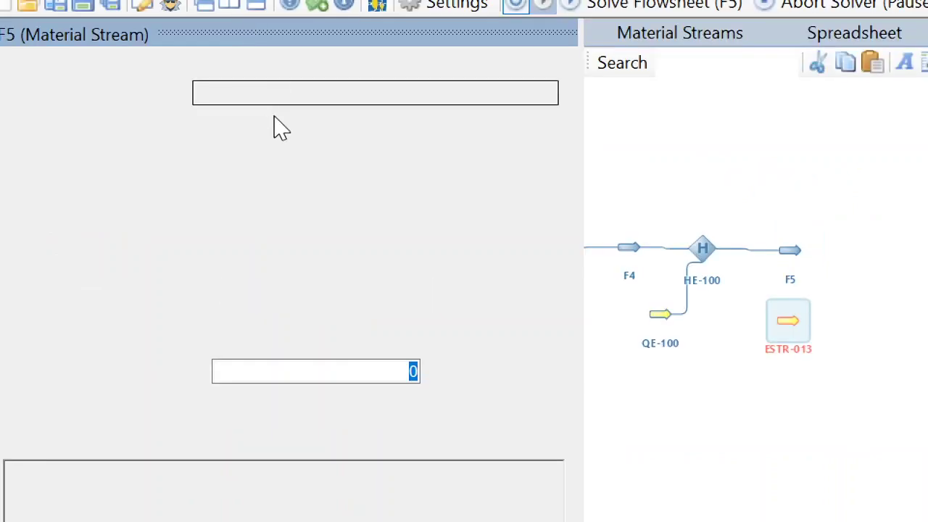
text(QCOL)
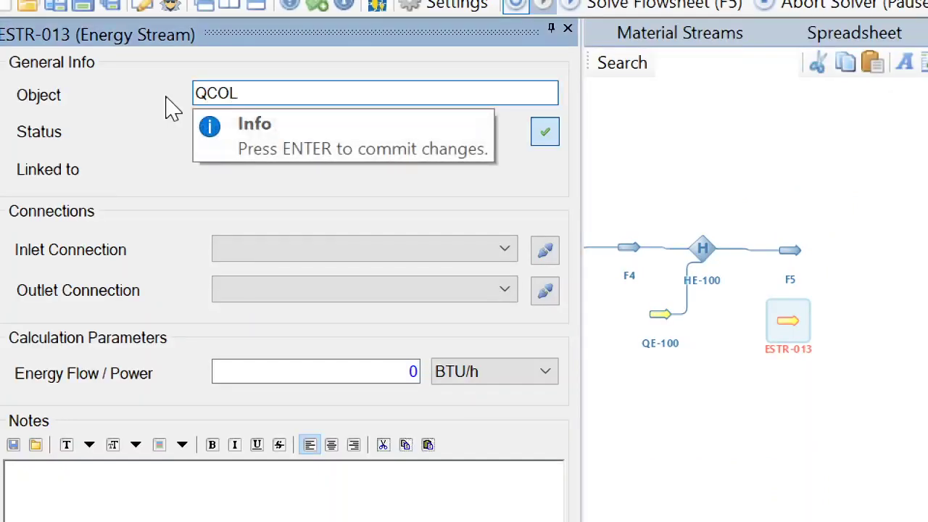
key(Return)
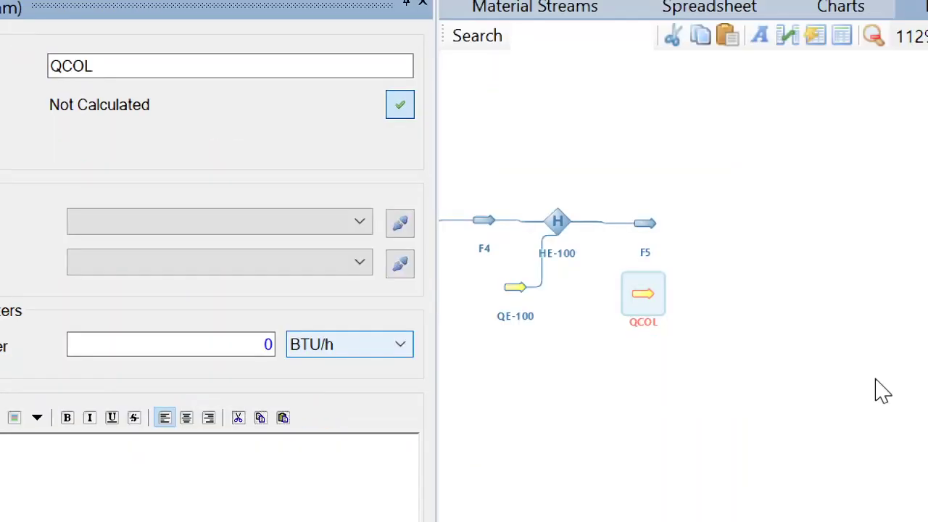
right_click(653, 297)
click(740, 390)
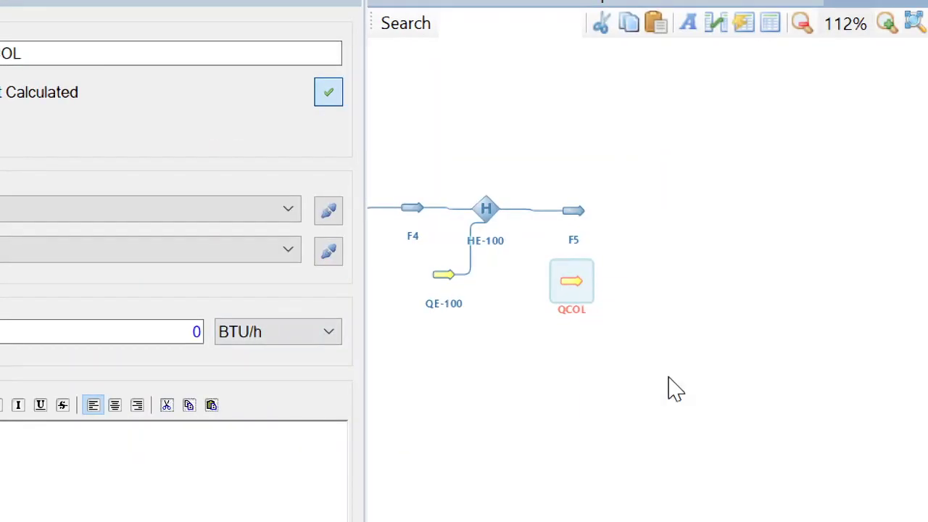
click(652, 382)
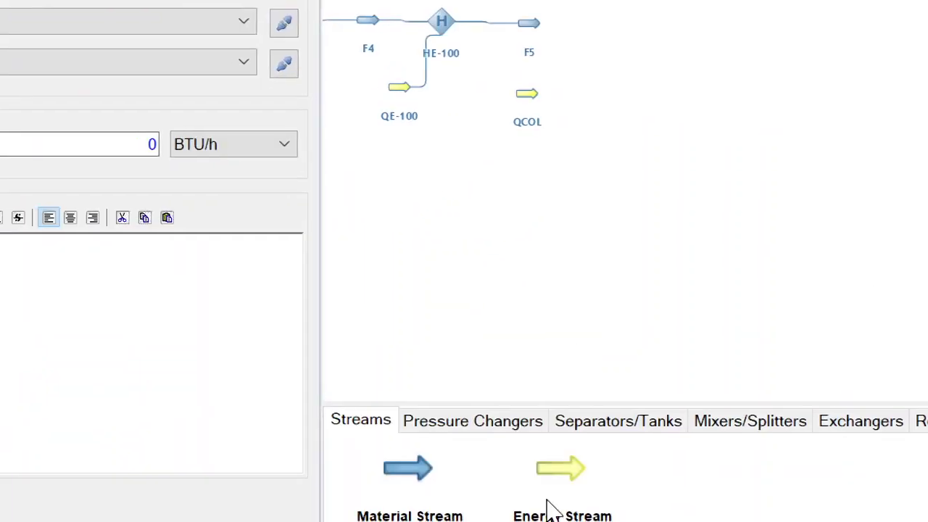
Add a material stream above and downstream of F5 and name it V1
drag(416, 478, 562, 121)
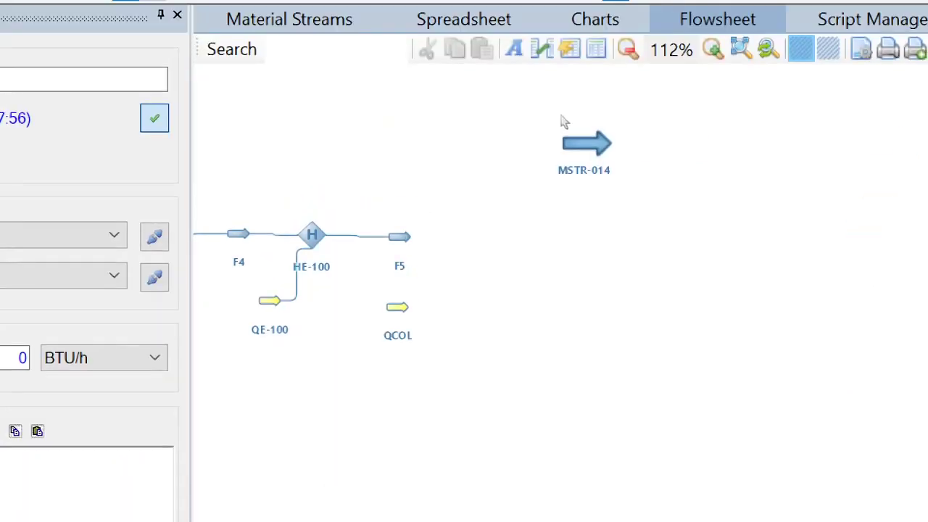
click(587, 165)
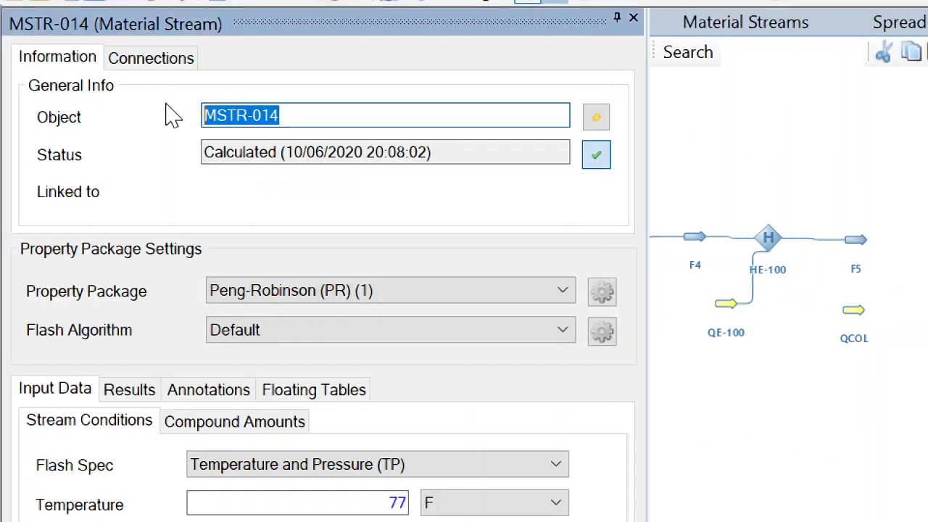
text(V)
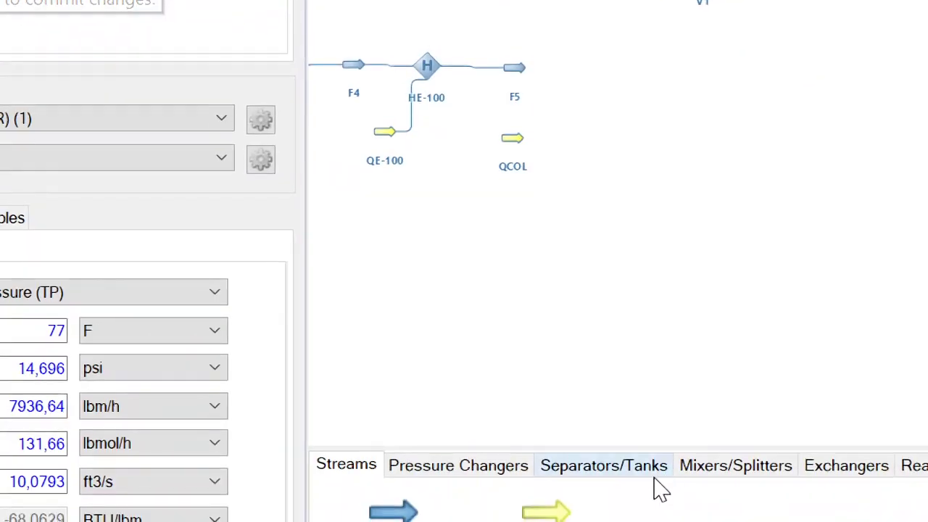
Add a material stream below V1 and name it F6
drag(417, 512, 665, 228)
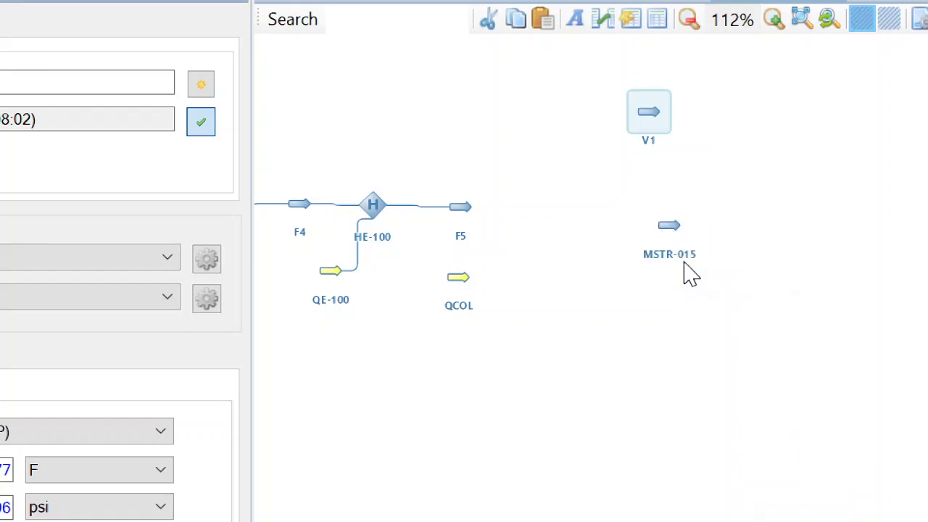
click(670, 232)
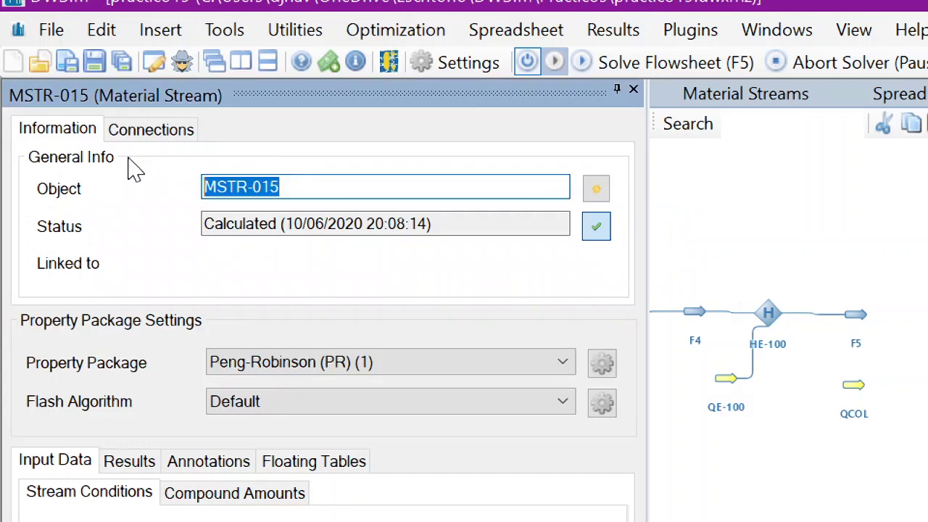
text(F6)
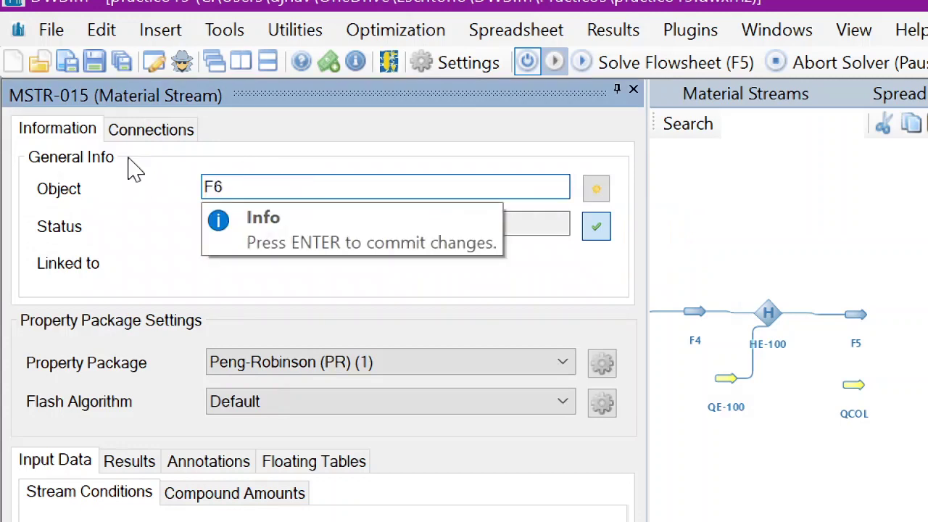
key(Return)
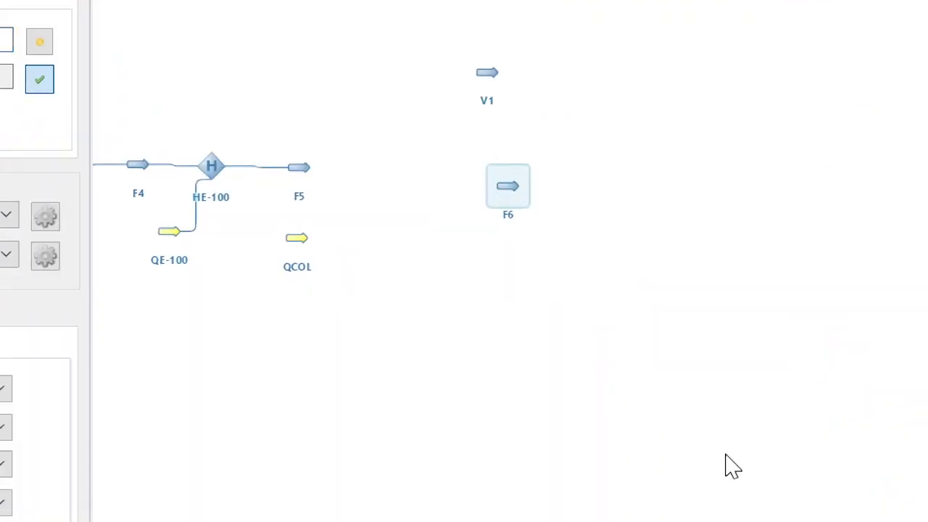
Add an energy stream above V1 and name it QC1
drag(457, 508, 554, 116)
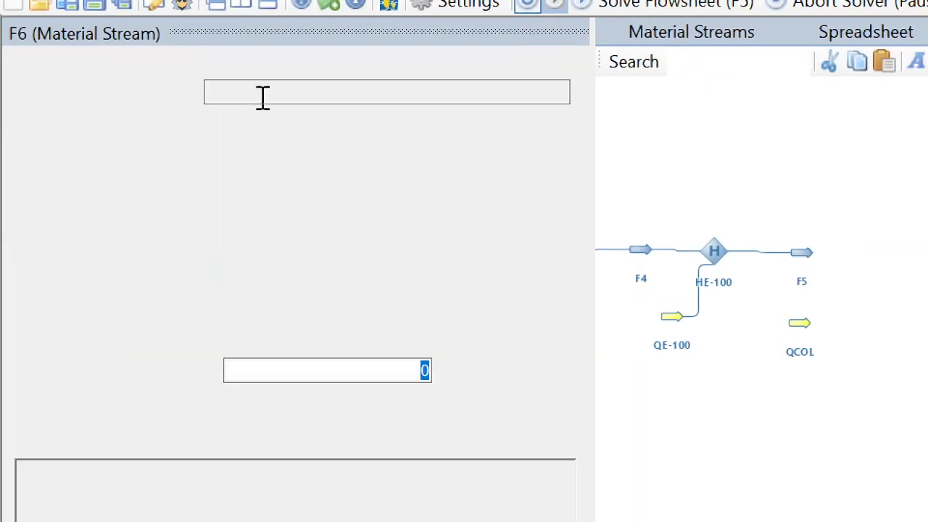
click(299, 91)
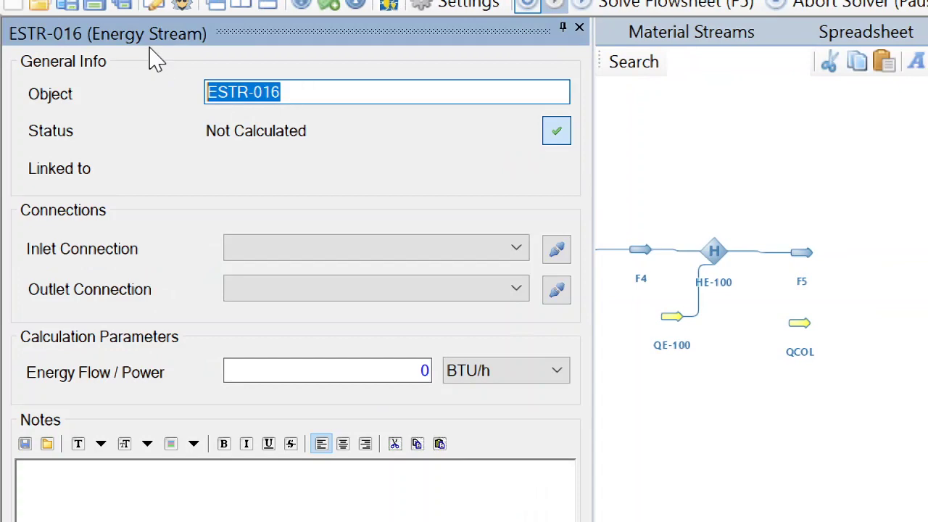
text(QC1)
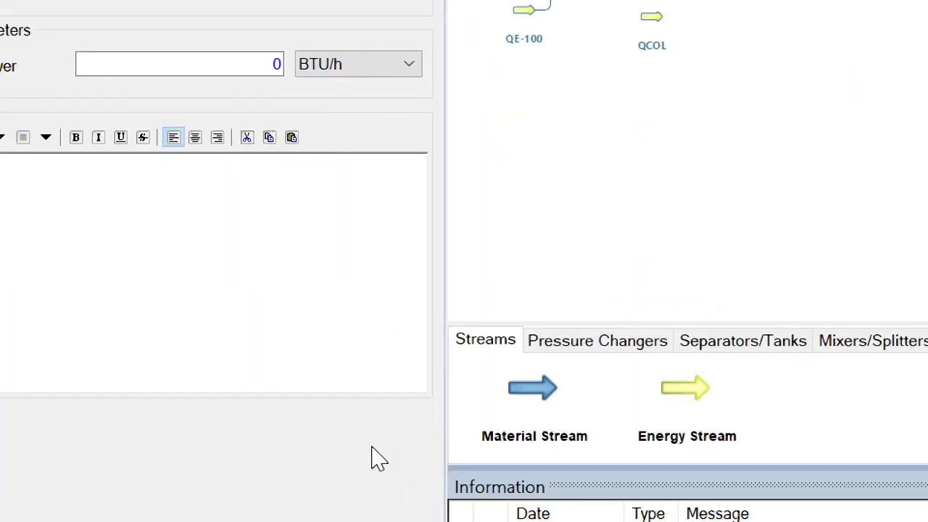
Add an energy stream between V1 and F6 and name it QR1
drag(692, 408, 447, 130)
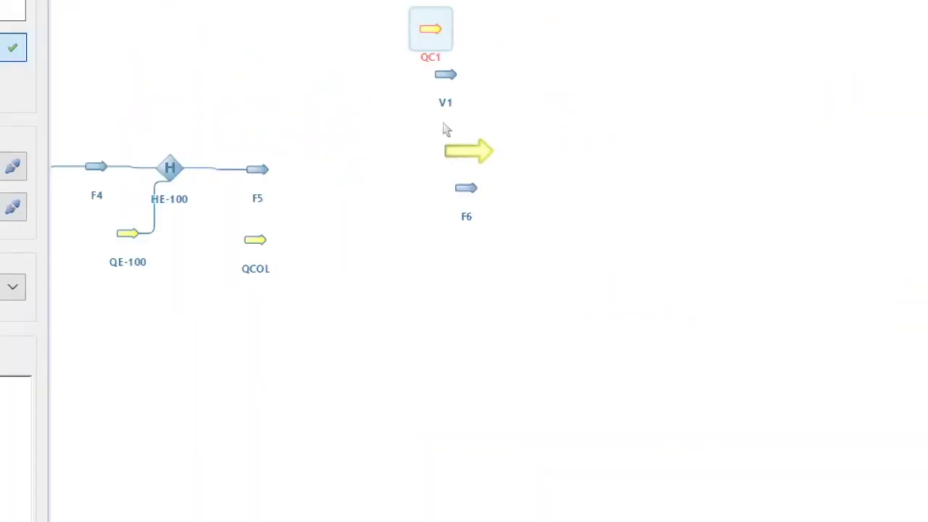
click(468, 151)
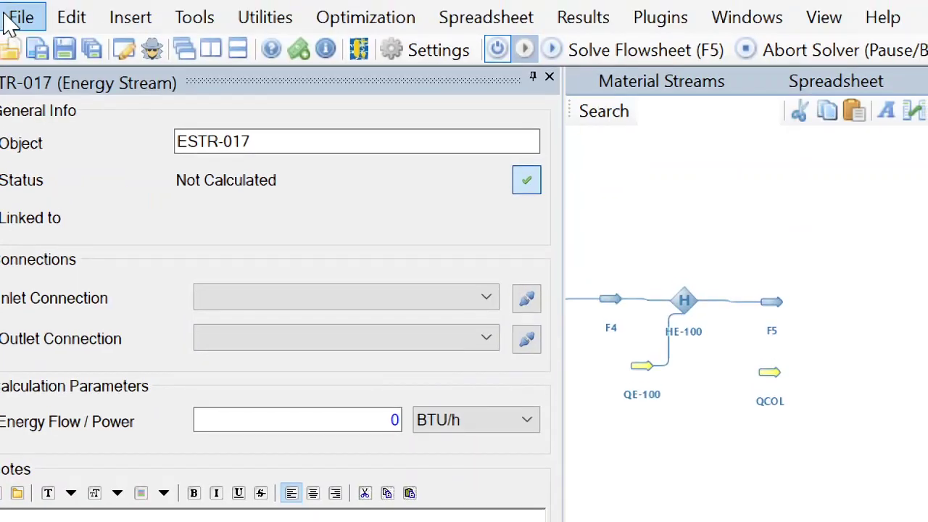
click(240, 0)
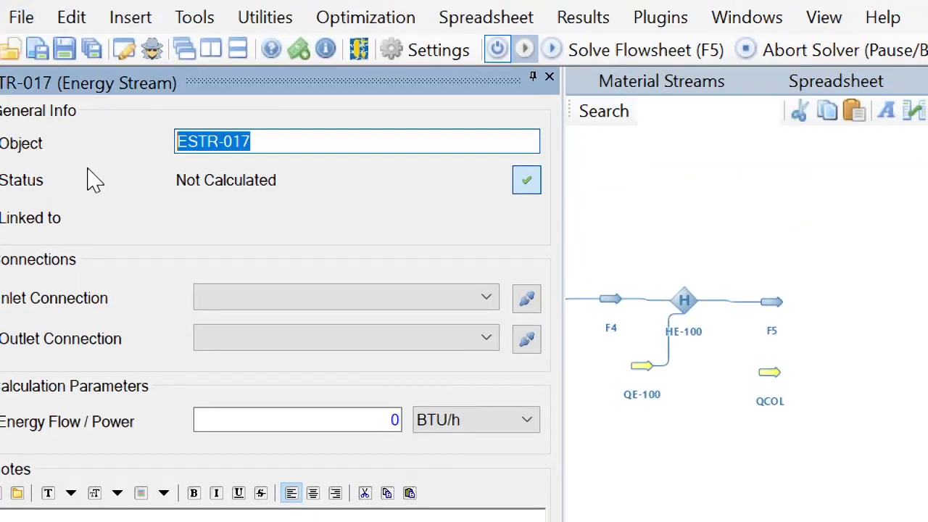
text(QR1)
key(Return)
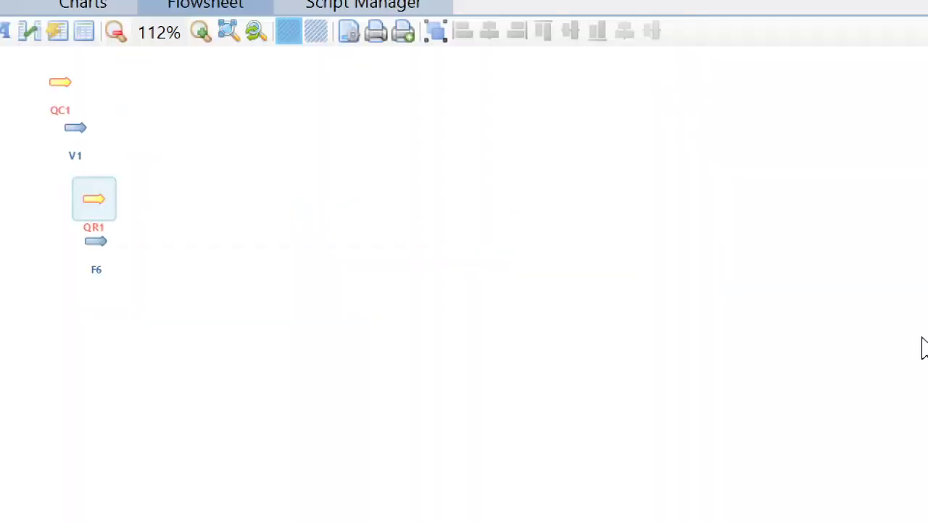
Recalculate the energy streams QC1 and QR1, and disable the flowsheet solver
right_click(69, 87)
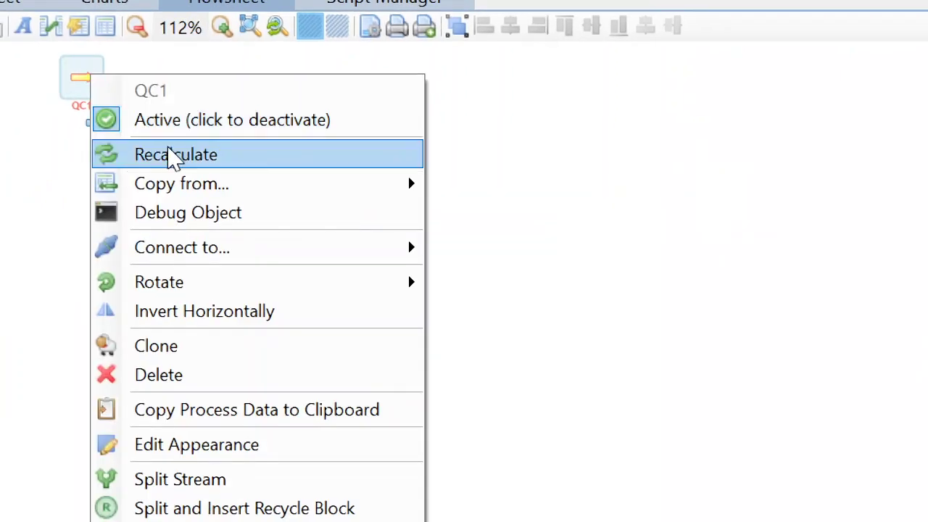
click(208, 162)
right_click(118, 199)
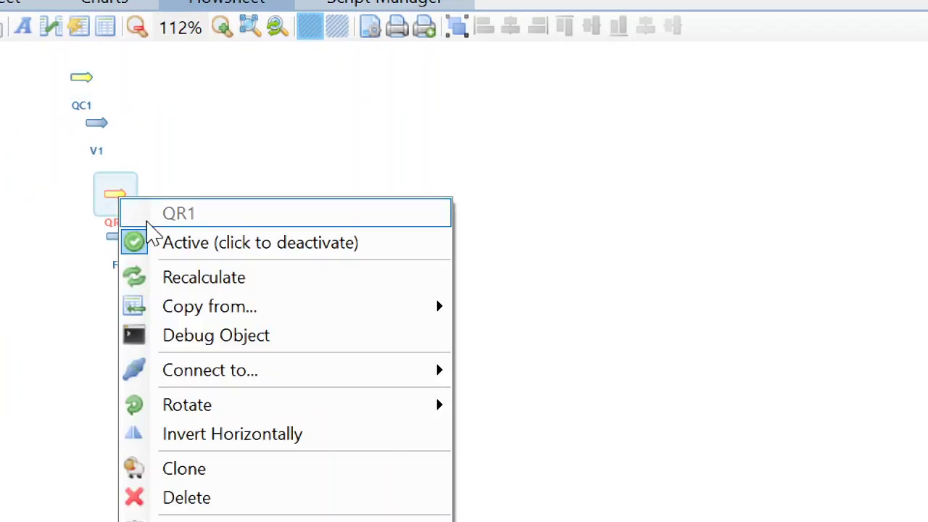
click(205, 276)
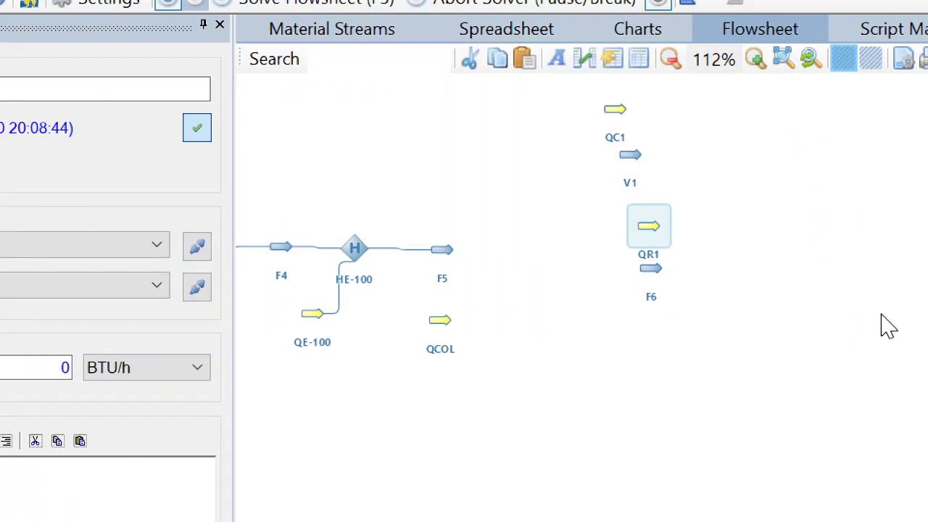
click(309, 291)
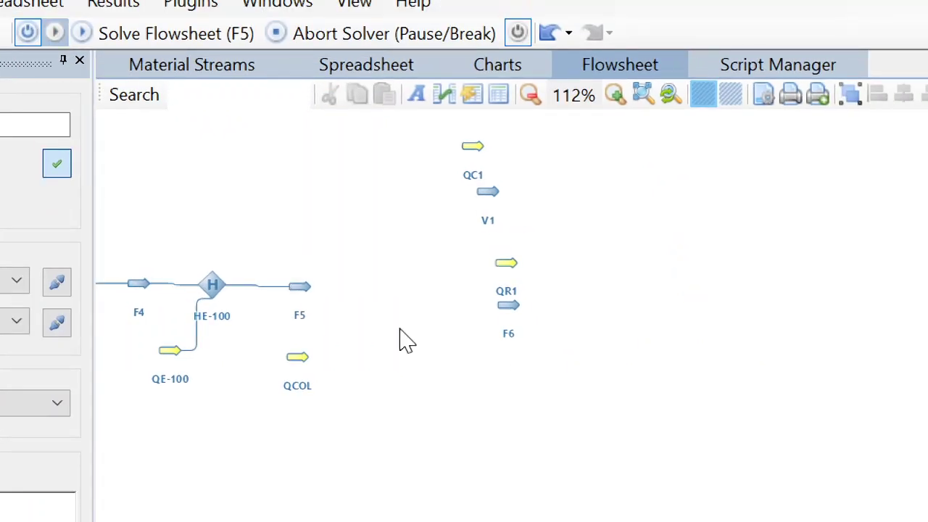
click(27, 32)
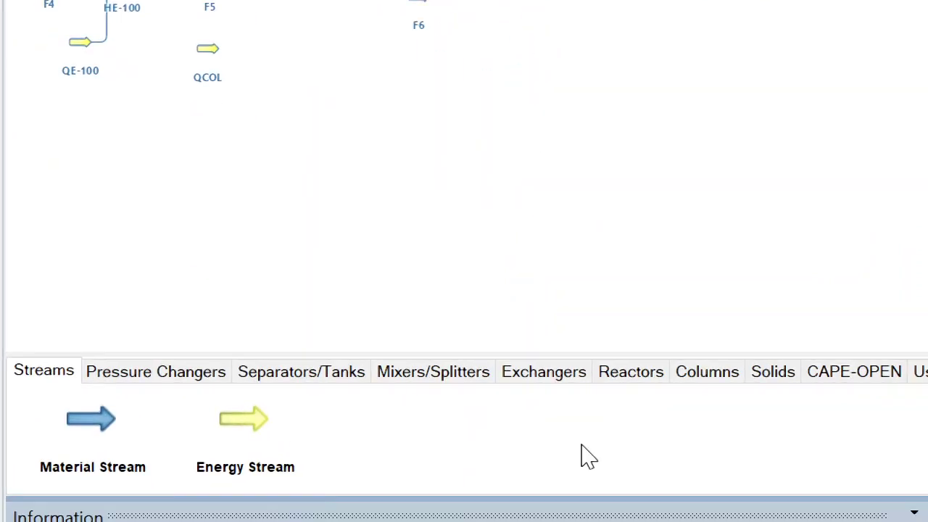
Add a ChemSep column to the flowsheet downstream of F5, naming the unit T-101 and giving it 15 stages
click(692, 382)
drag(83, 414, 270, 86)
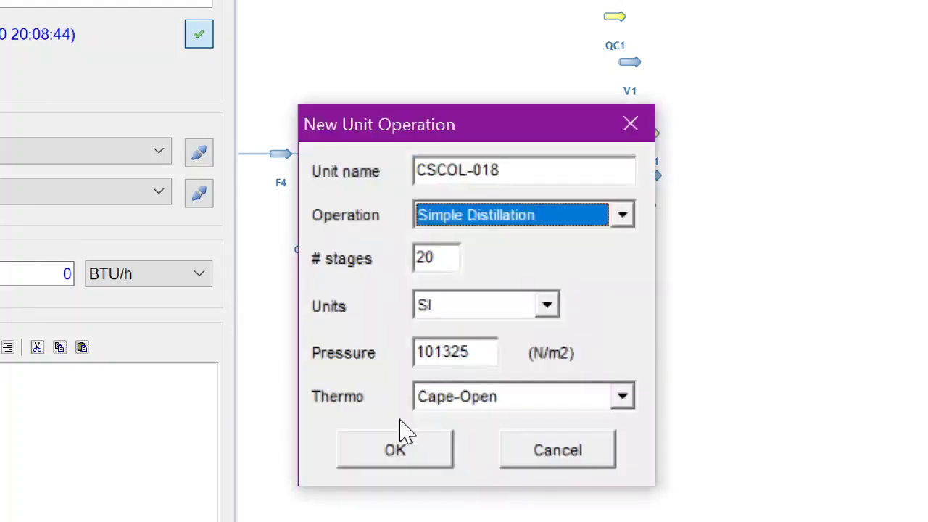
drag(549, 163, 332, 186)
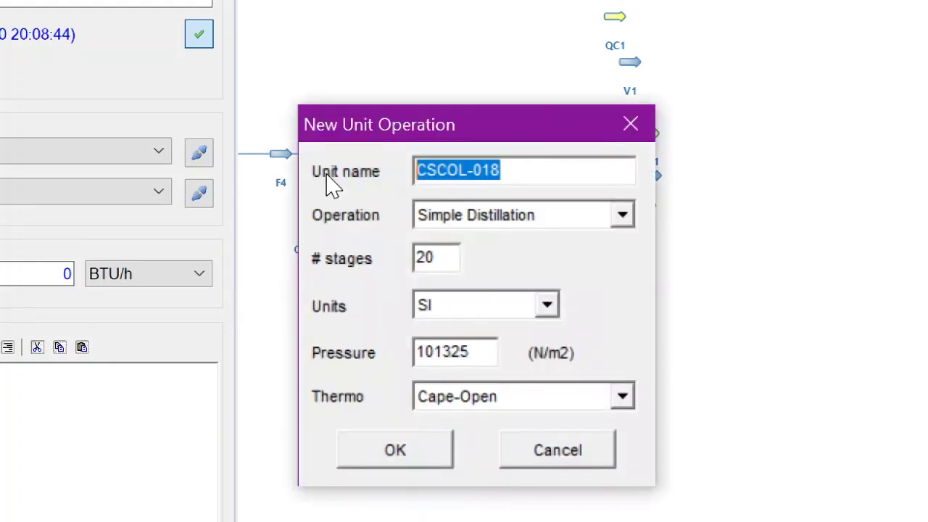
text(T-101)
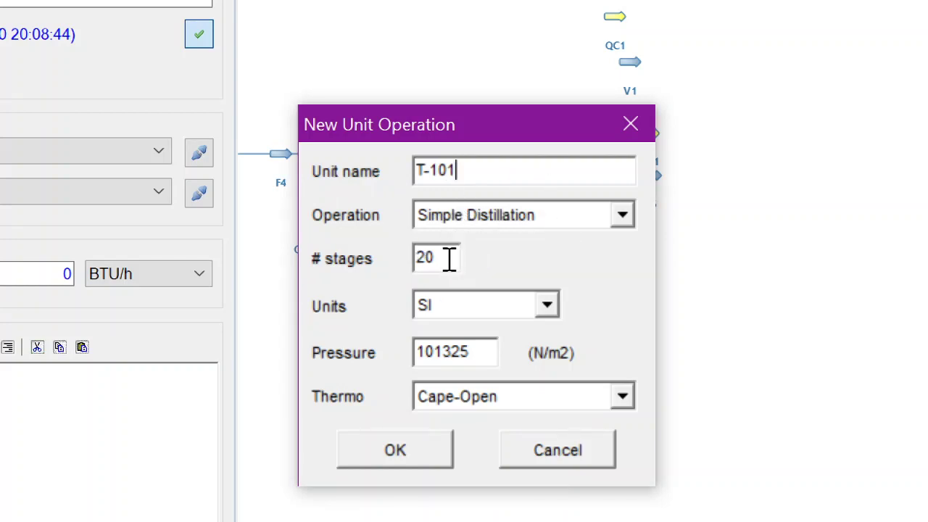
drag(449, 260, 415, 259)
text(15)
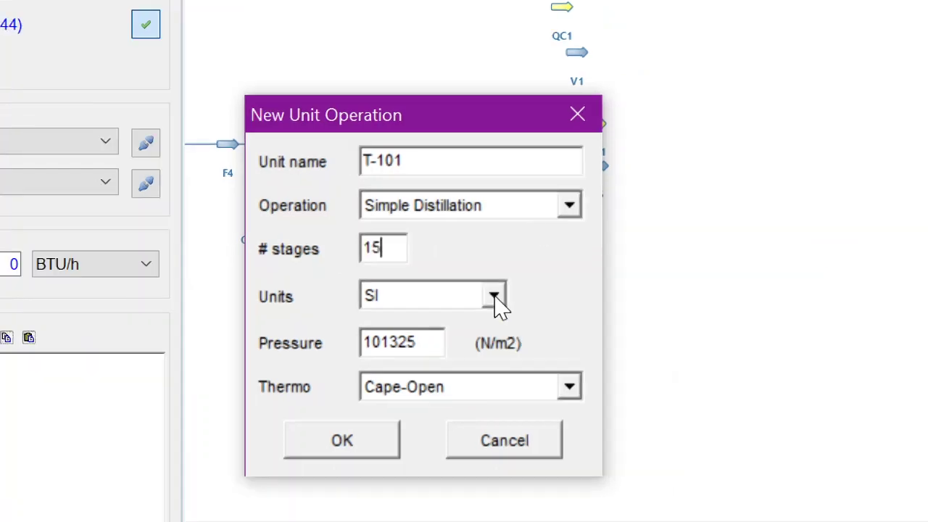
Create the T-101 unit with British units, a pressure of 390 psia and ChemSep thermodynamics
click(548, 306)
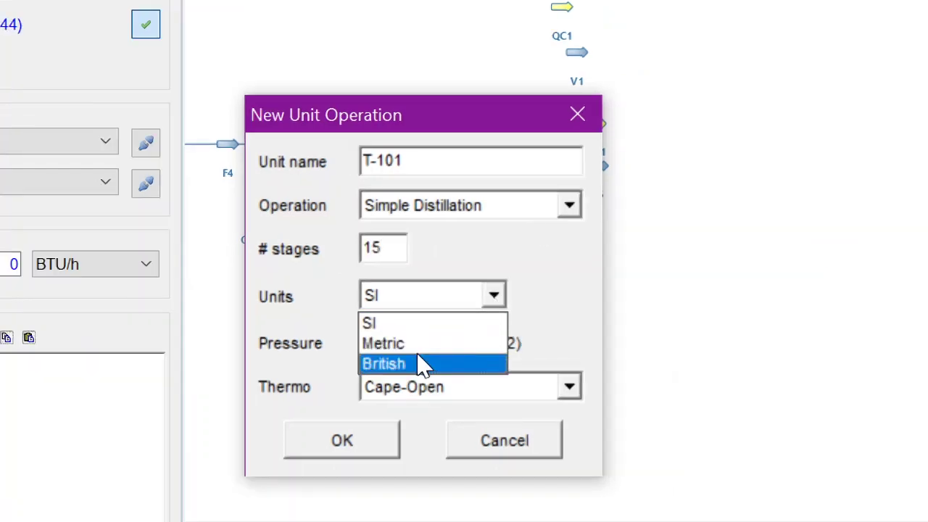
click(424, 364)
drag(433, 342, 368, 342)
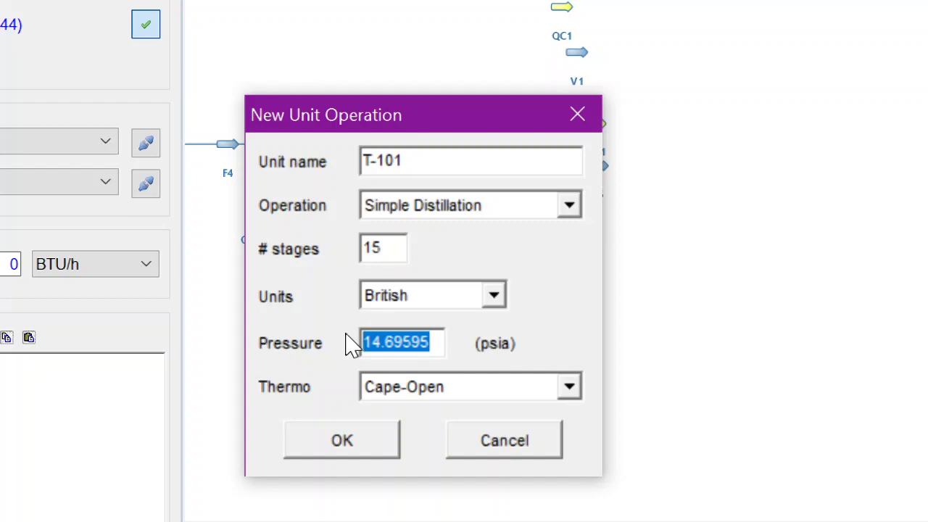
text(3)
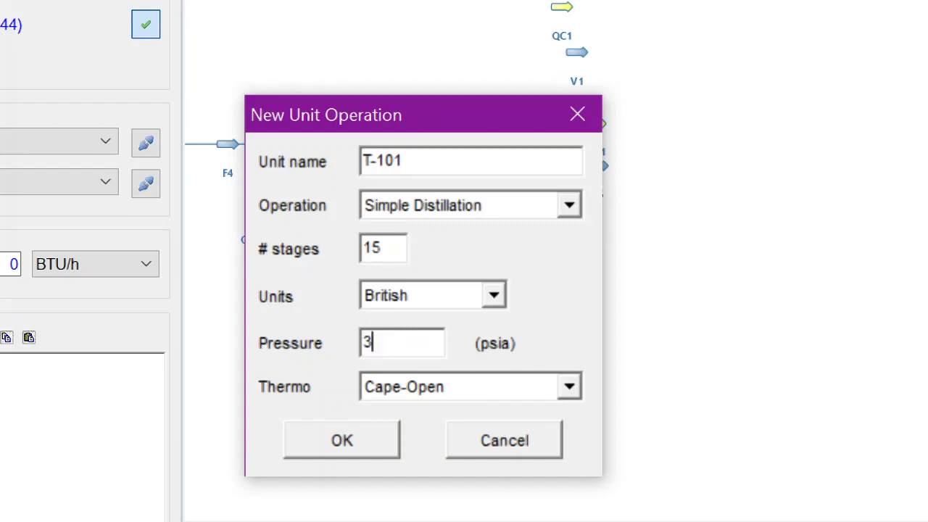
text(90)
click(480, 390)
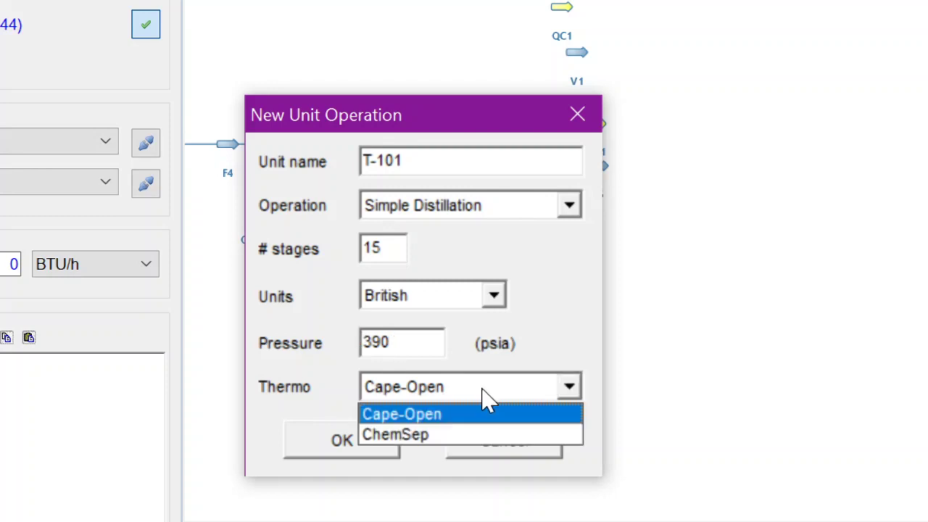
click(436, 432)
click(363, 454)
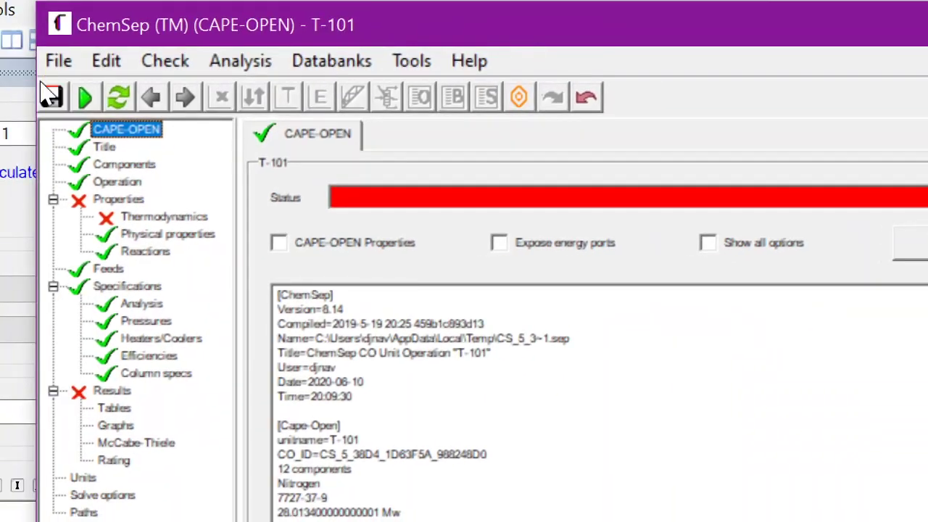
Expose the energy ports of column T-101 and go to its Operation settings
click(500, 243)
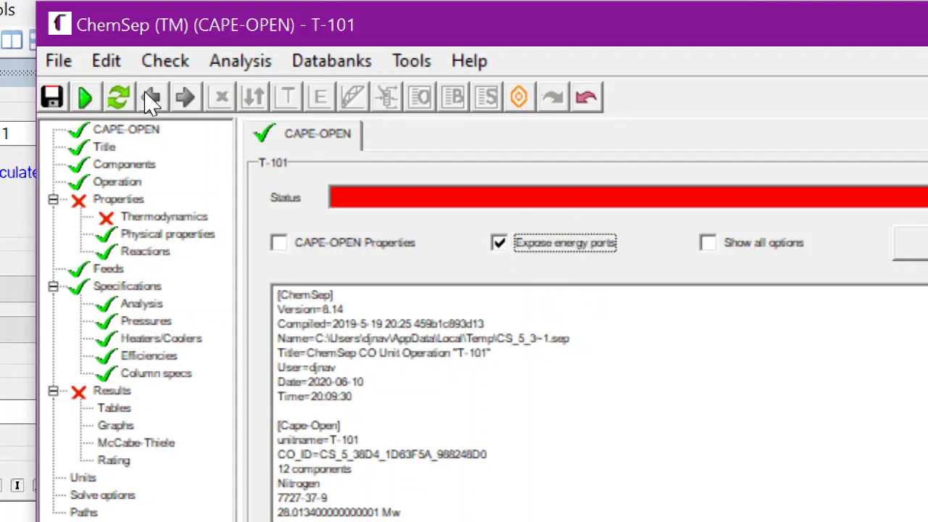
click(186, 97)
click(185, 97)
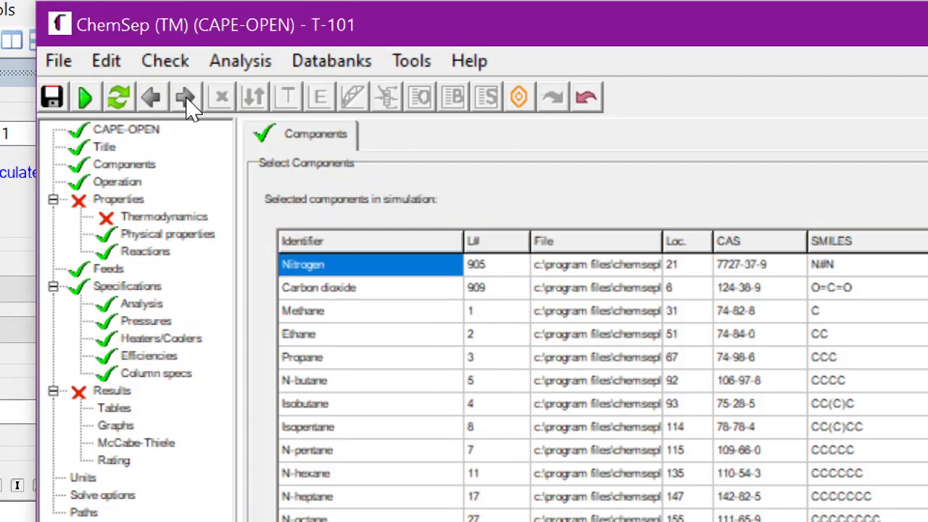
click(186, 99)
click(185, 99)
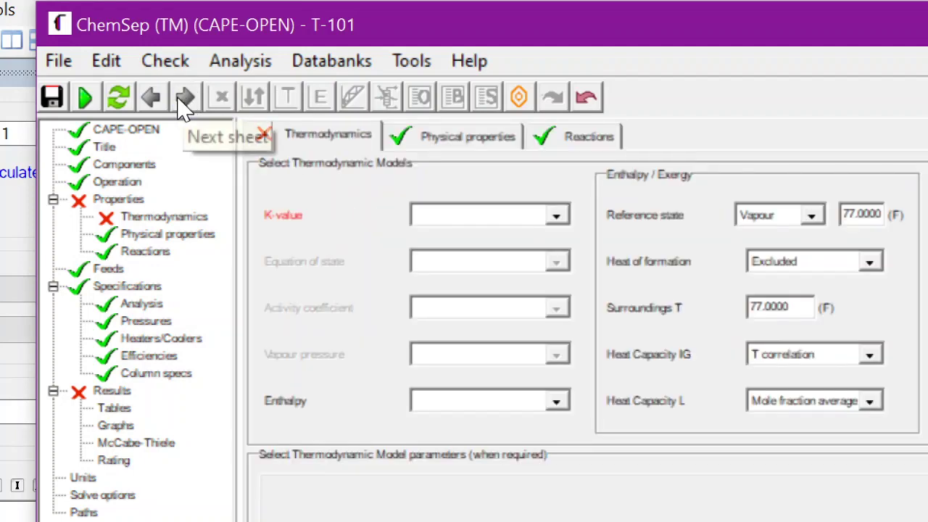
click(185, 98)
click(152, 97)
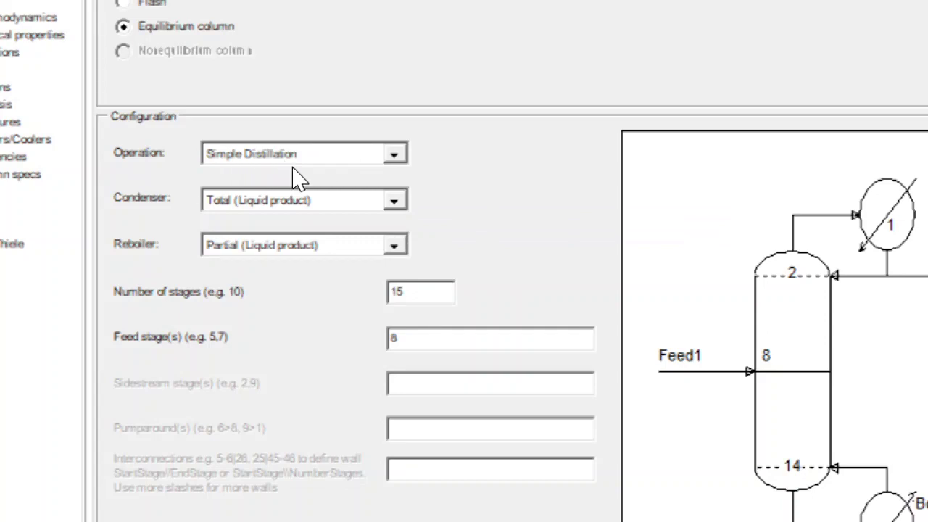
Set the column's condenser to Partial (Vapour product) and its reboiler to Partial (Liquid product)
click(397, 207)
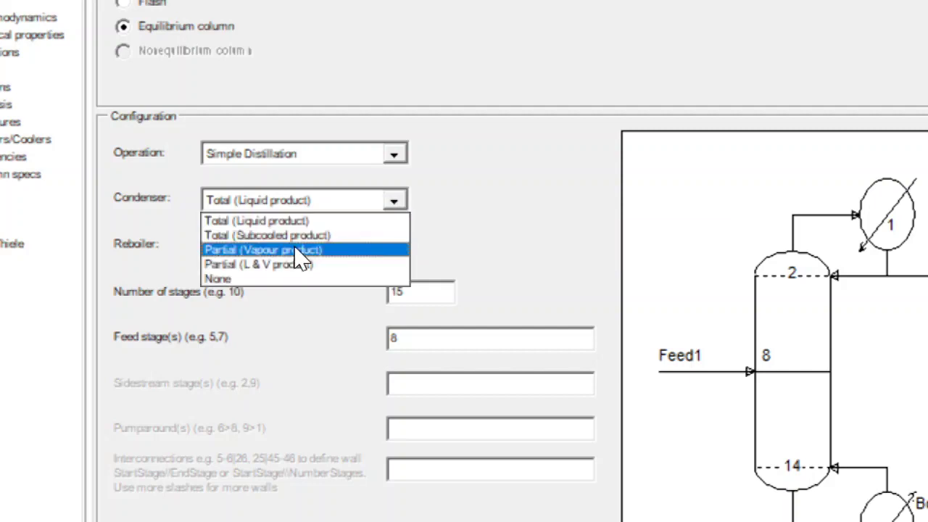
click(295, 249)
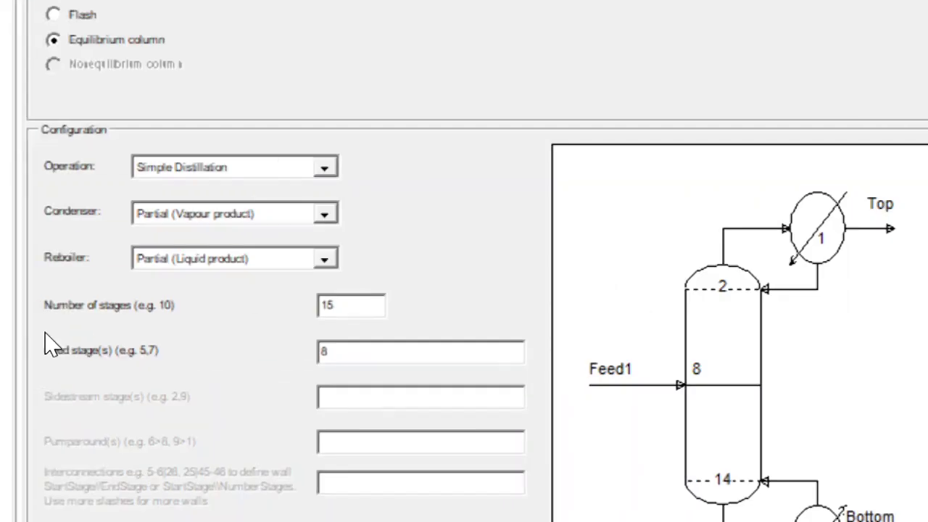
click(335, 255)
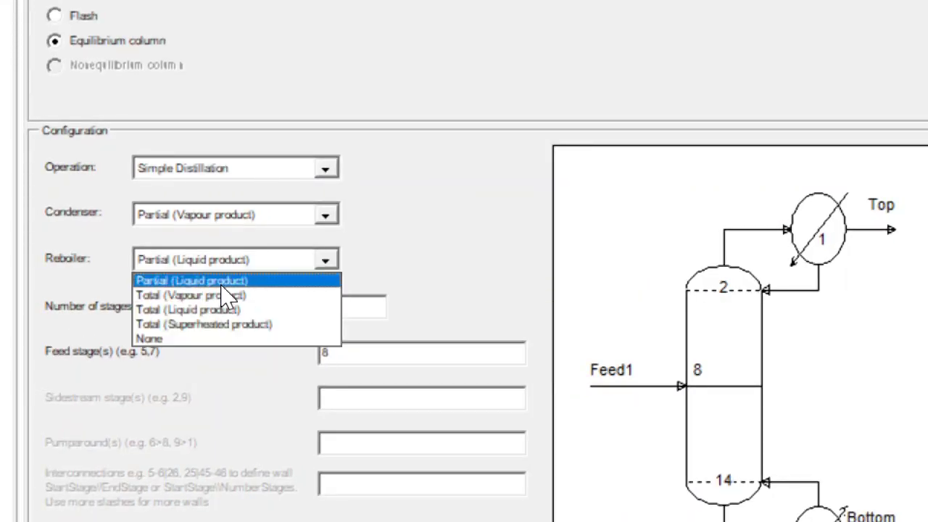
click(194, 281)
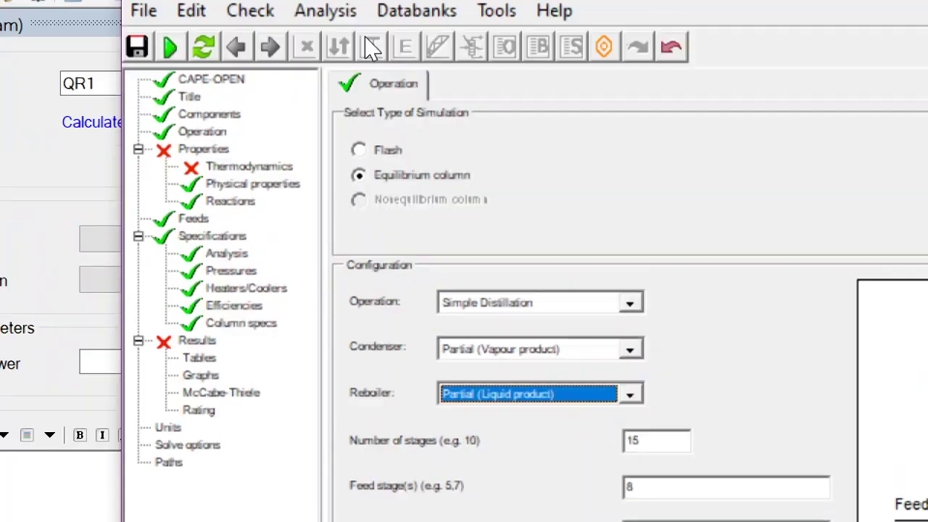
Set the column's K-value model to EOS and its equation of state to Peng-Robinson 78, accepting the model parameter reset
click(267, 55)
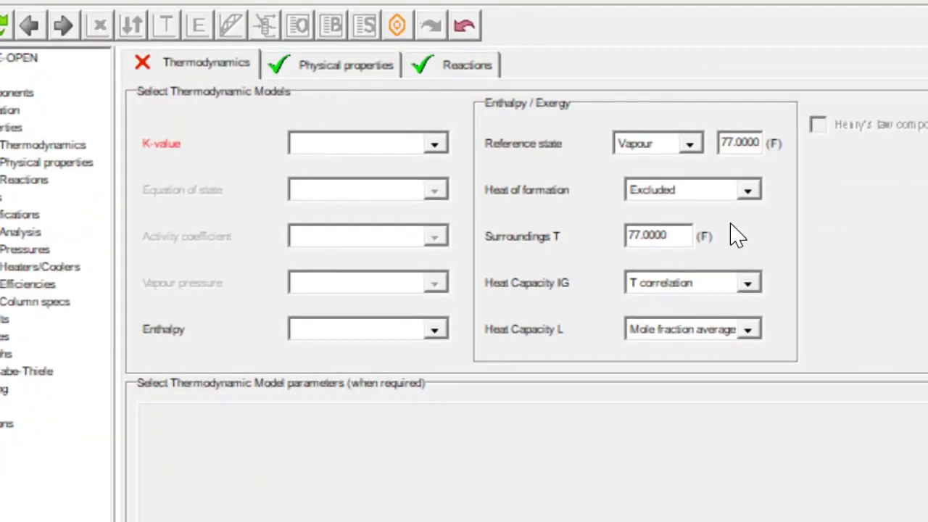
click(435, 145)
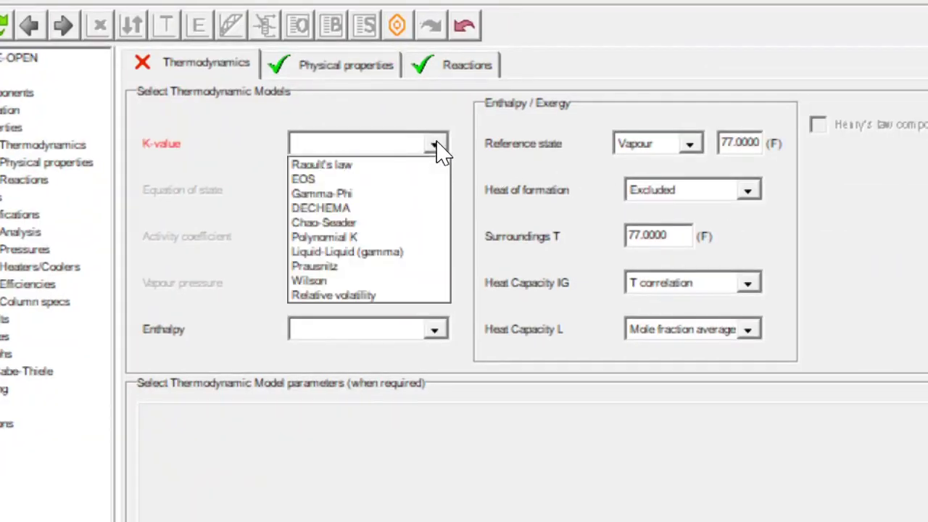
click(411, 179)
click(435, 190)
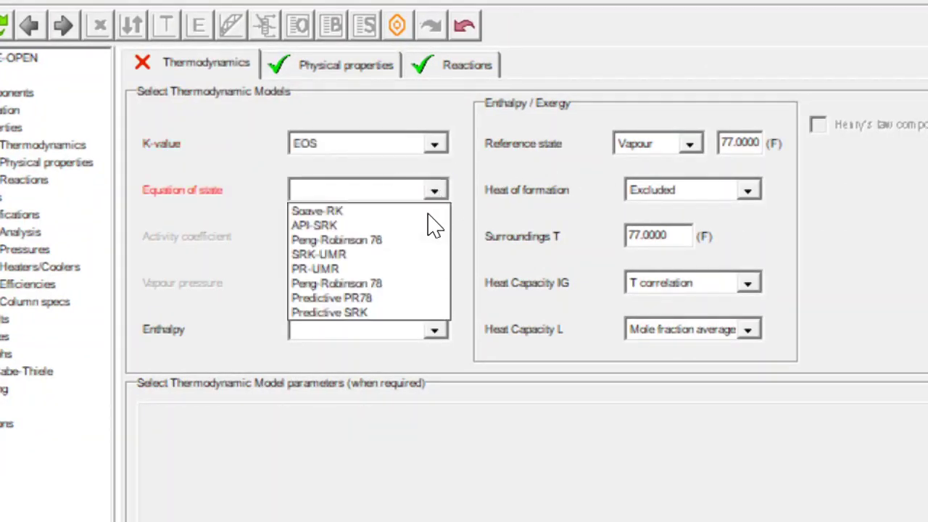
click(399, 272)
click(696, 468)
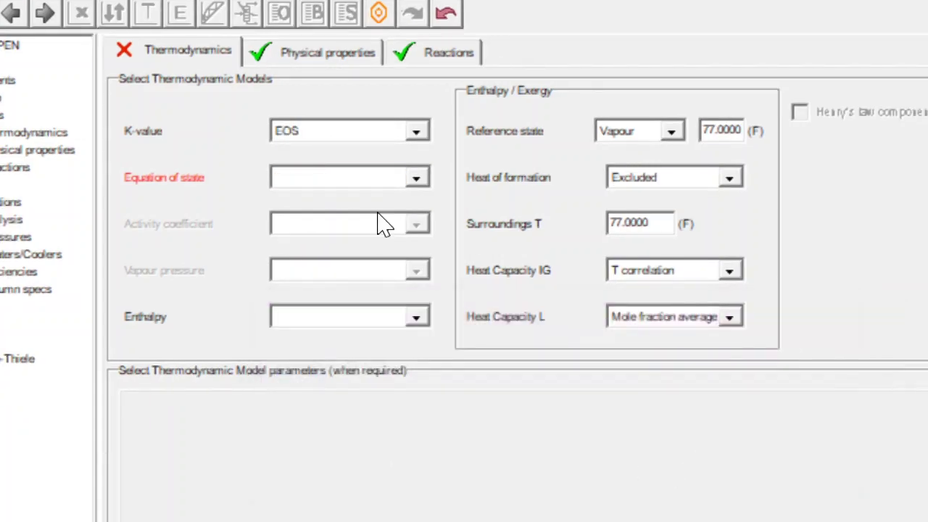
click(415, 178)
click(372, 272)
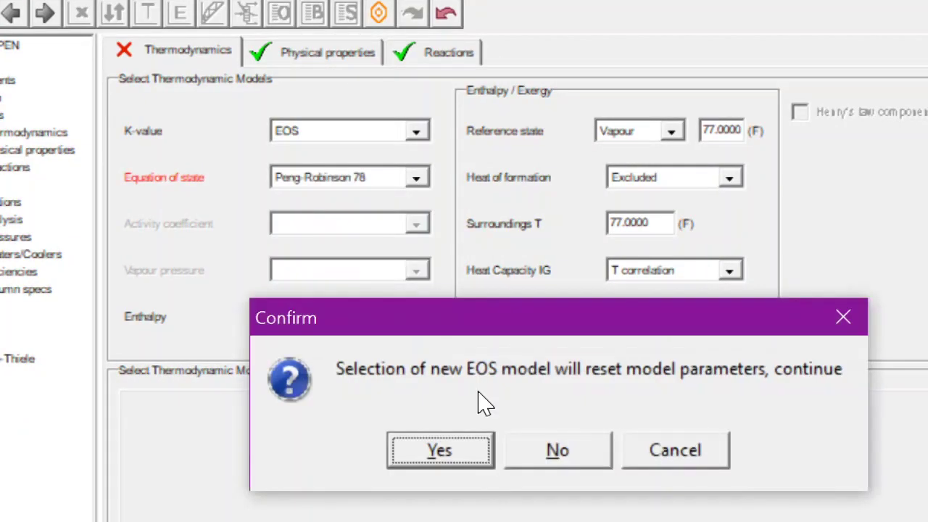
click(472, 458)
click(456, 451)
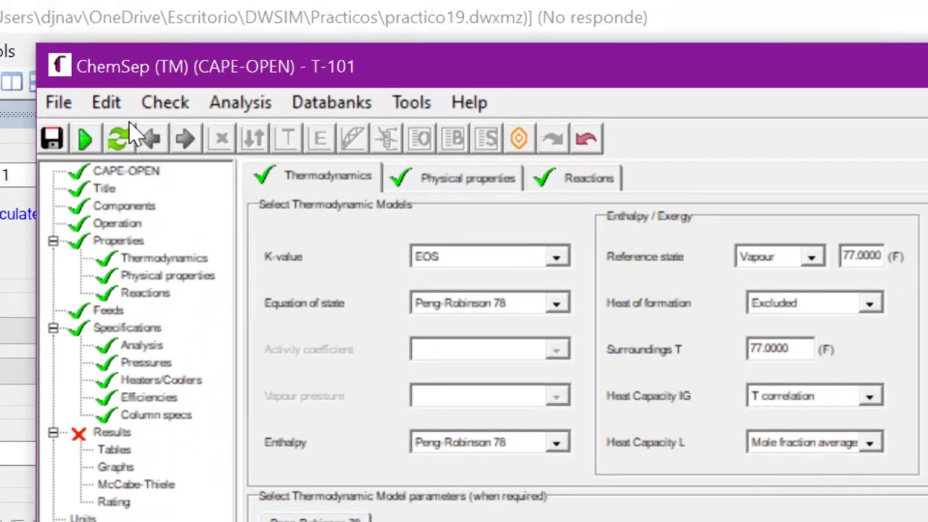
Move on to the column's feed settings and close the ChemSep editor
click(185, 139)
click(187, 140)
click(186, 139)
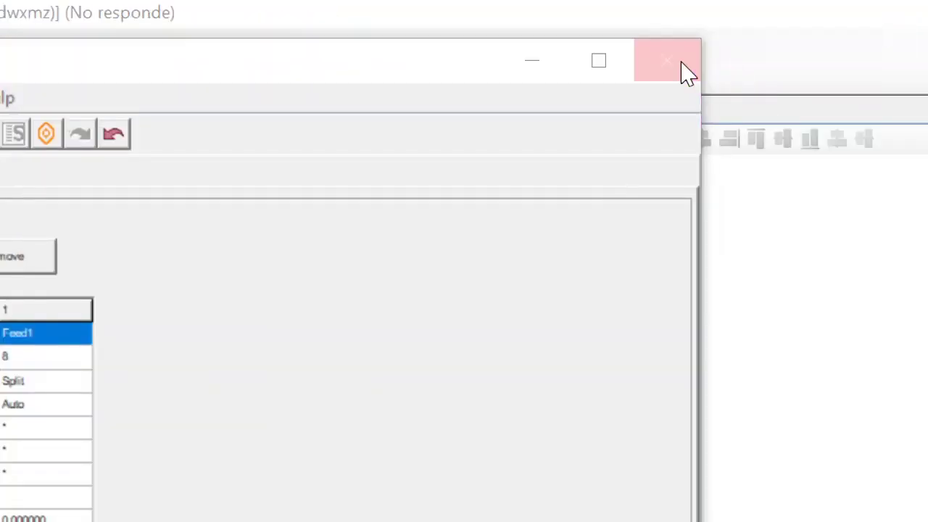
click(678, 64)
click(209, 455)
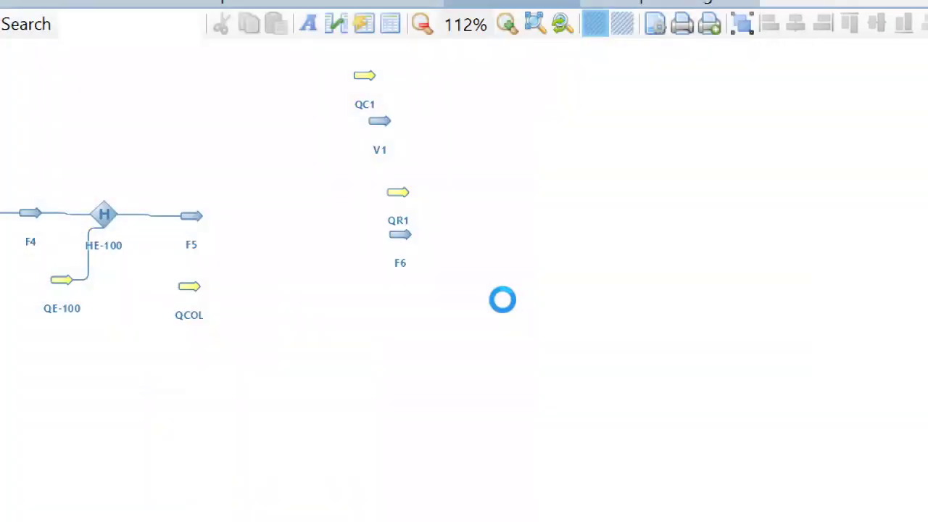
Set the flowsheet appearance of the new ChemSep column to DistillationColumn
click(254, 238)
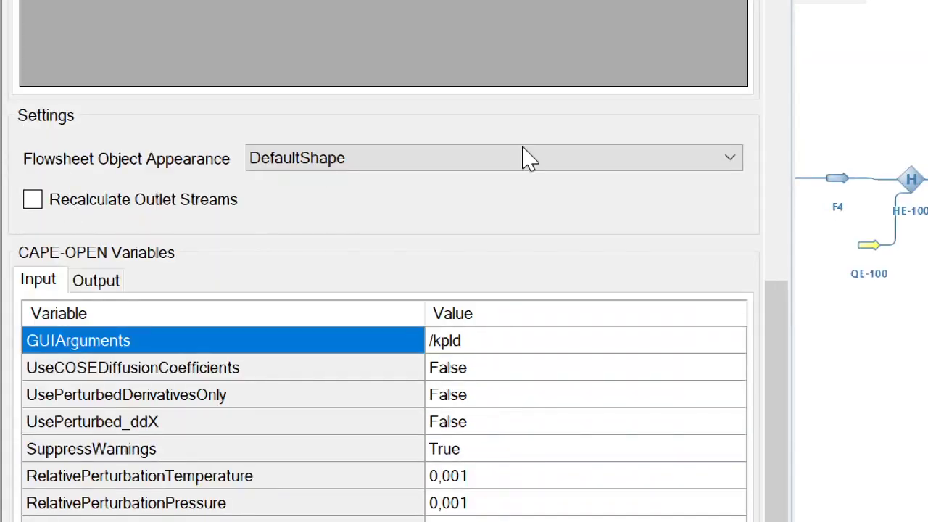
click(362, 160)
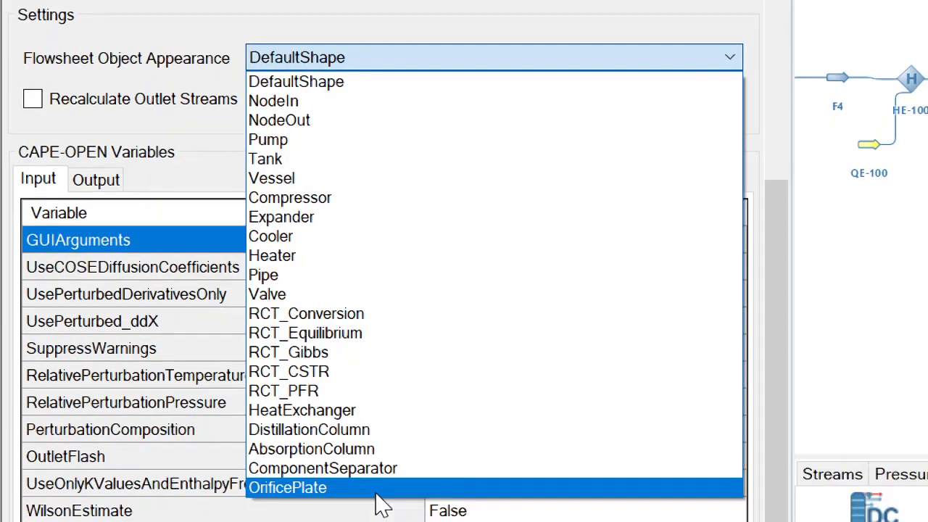
click(331, 430)
Rename the ChemSep column object in the flowsheet as T-101
drag(770, 254, 774, 58)
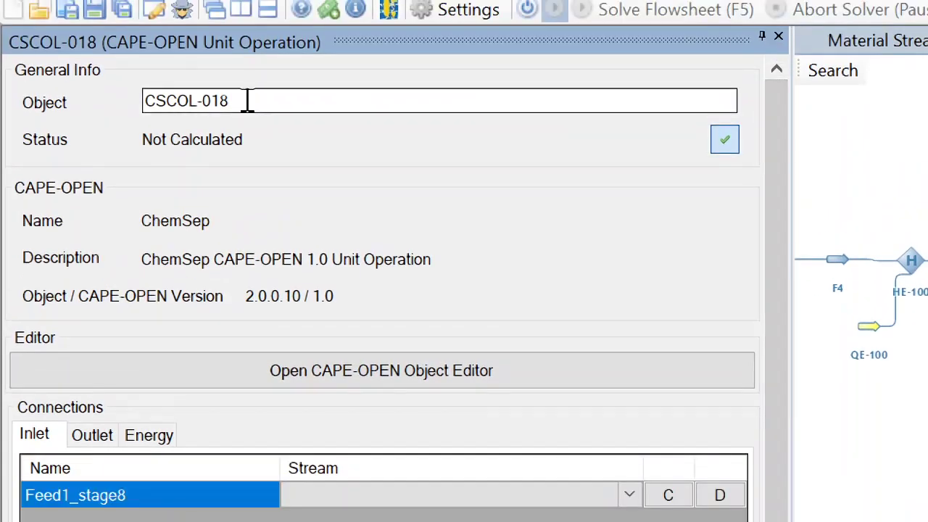
drag(246, 99, 155, 96)
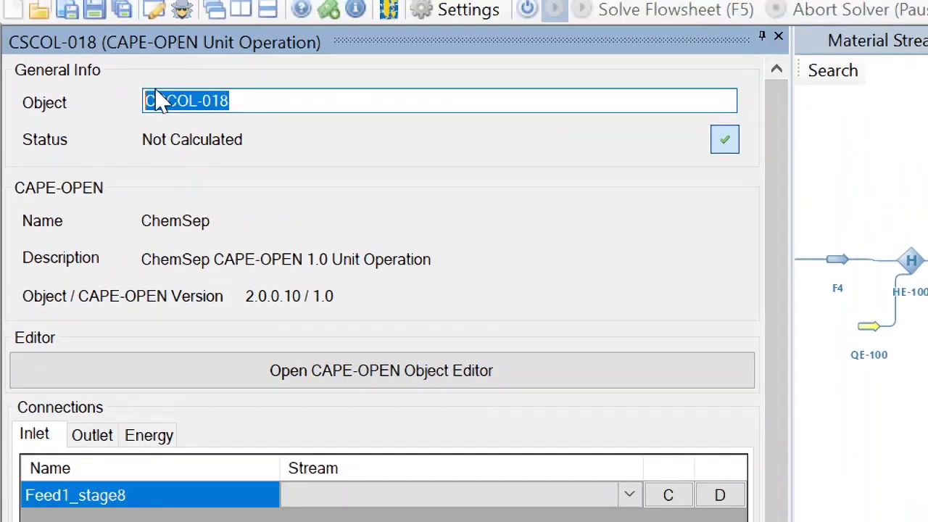
text(T-101)
key(Return)
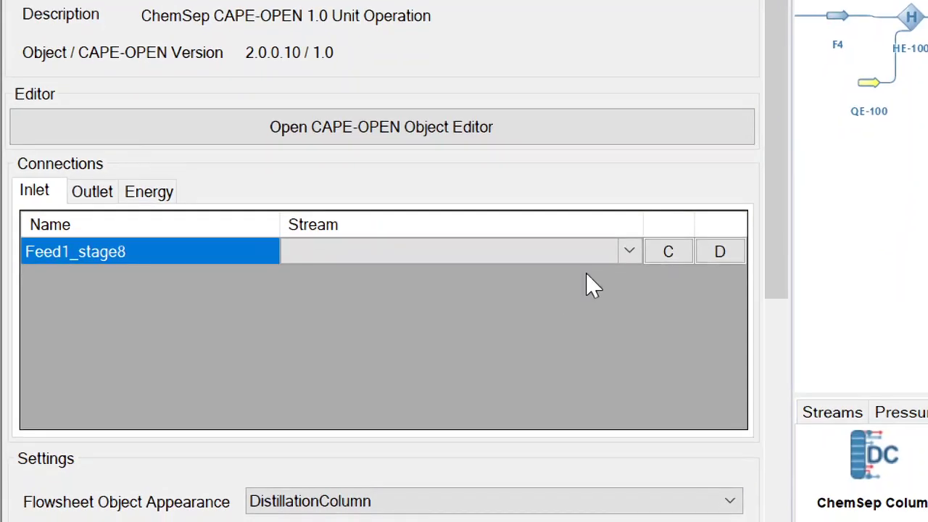
Connect stream F5 to the column's Feed1_stage8 inlet
click(628, 255)
click(629, 253)
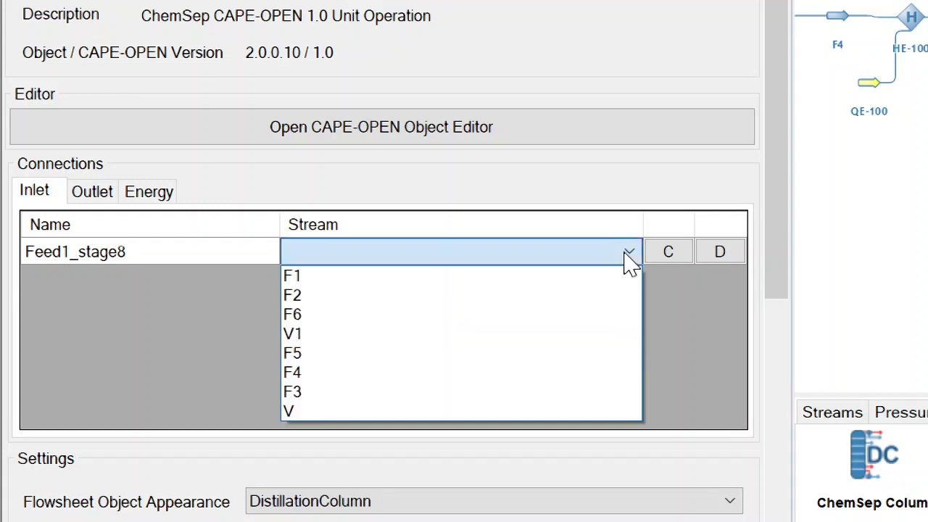
click(306, 354)
Connect the column's outlets: stream V1 to TopProduct and stream F6 to BottomProduct
click(92, 195)
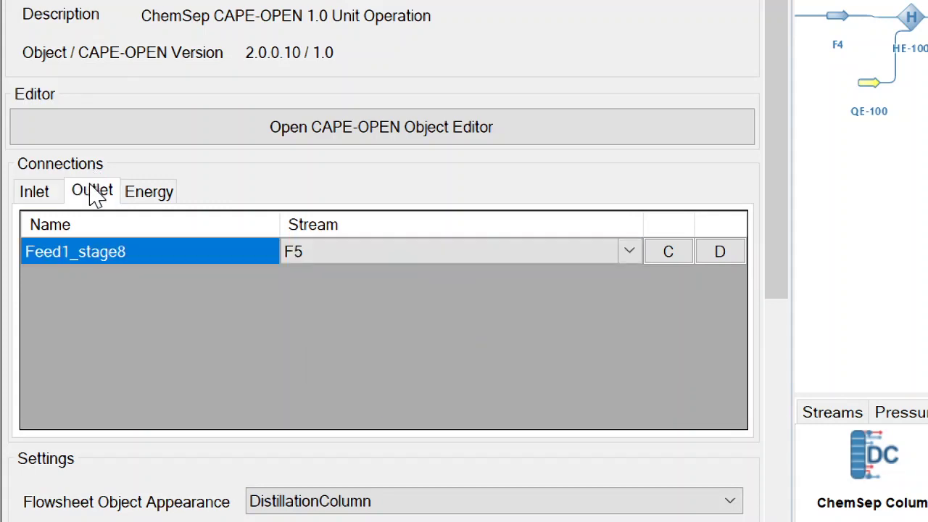
click(629, 255)
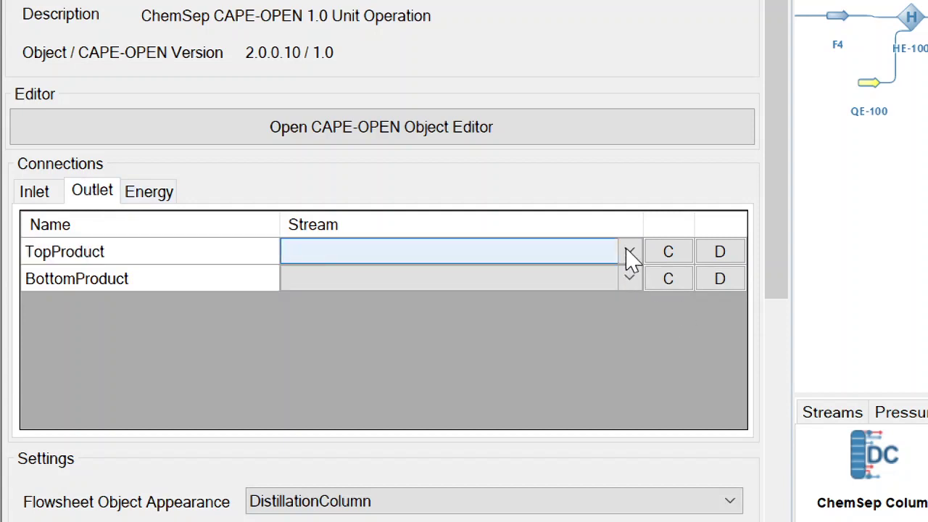
click(630, 254)
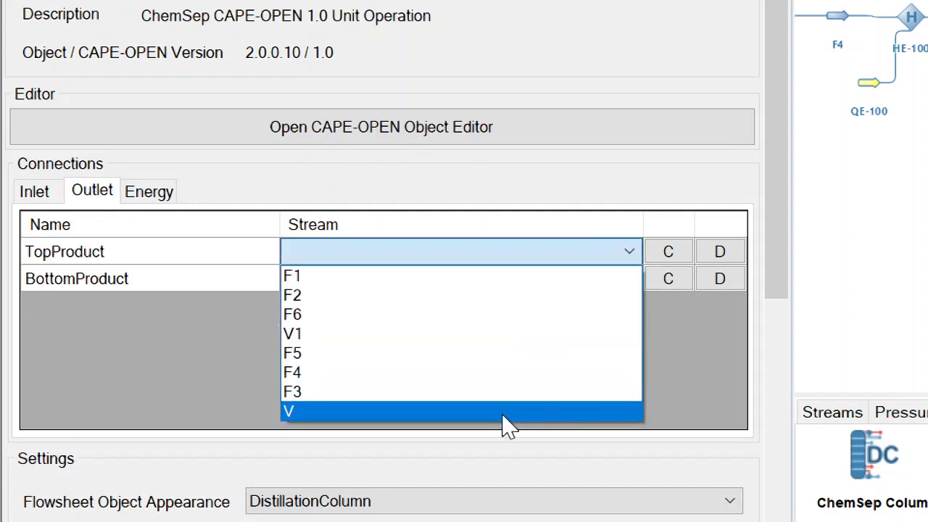
click(475, 337)
click(625, 281)
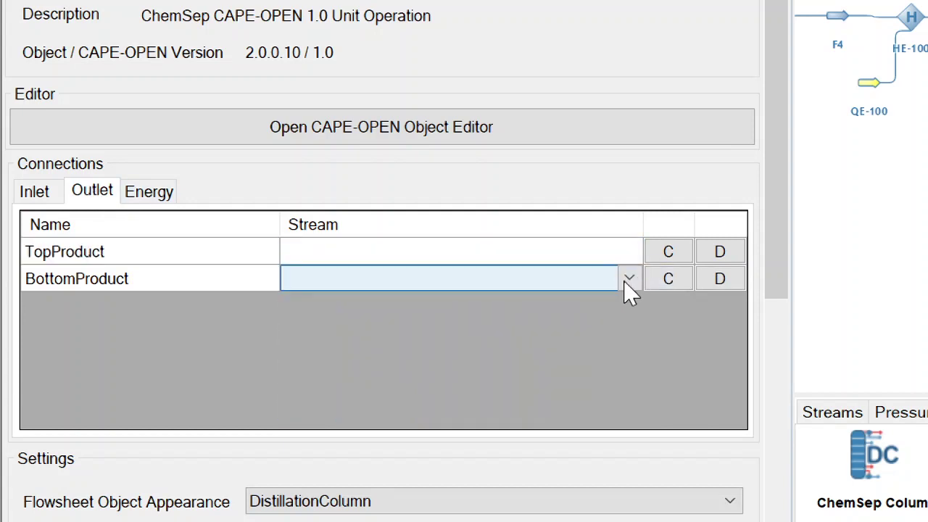
click(625, 280)
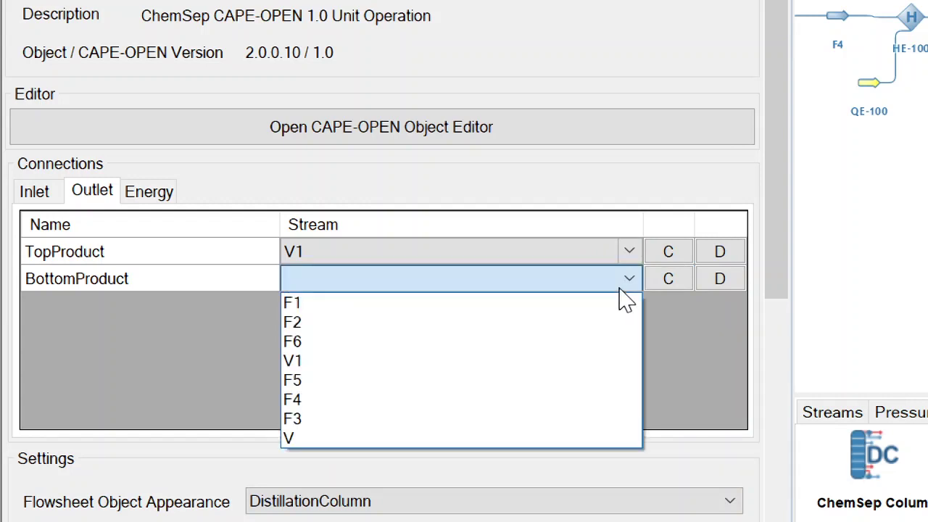
click(552, 344)
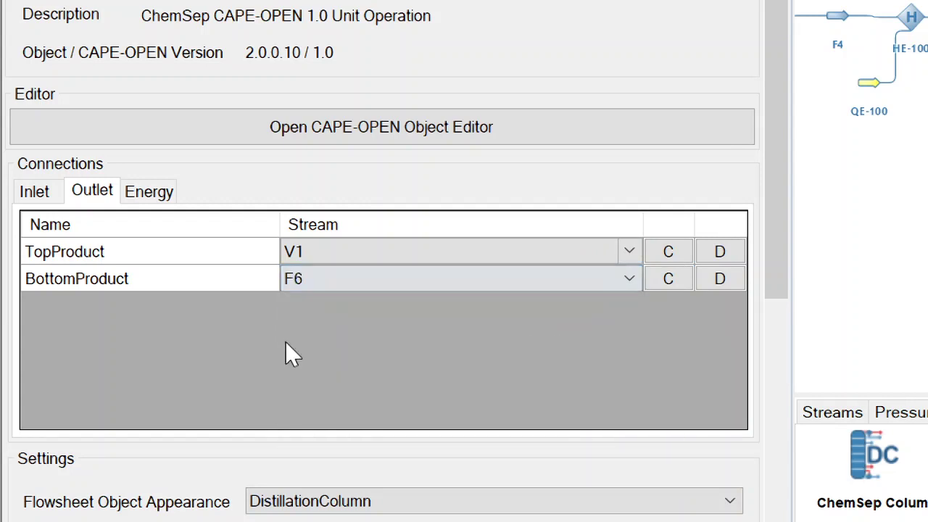
Connect the column's energy streams: QR1 to the reboiler, QC1 to the condenser and QCOL to the column heat duty, and recheck the connections
click(149, 192)
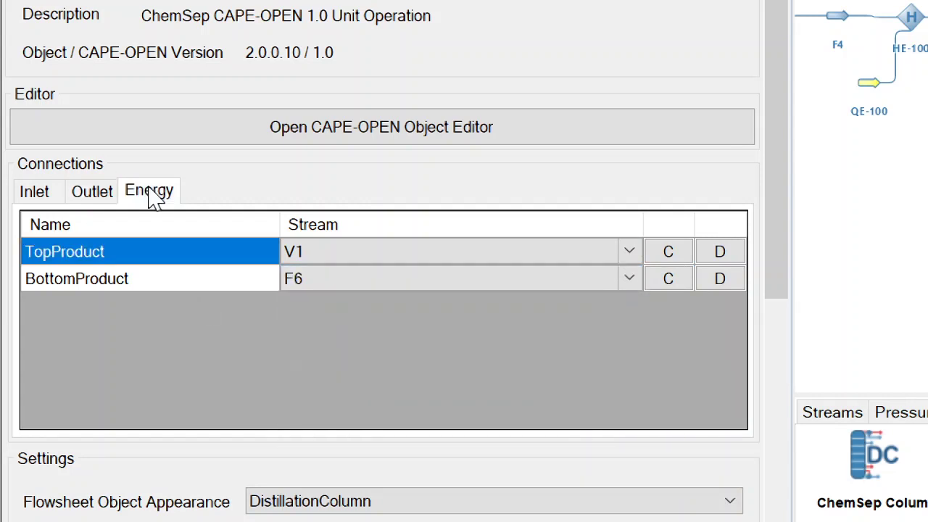
click(630, 252)
click(629, 253)
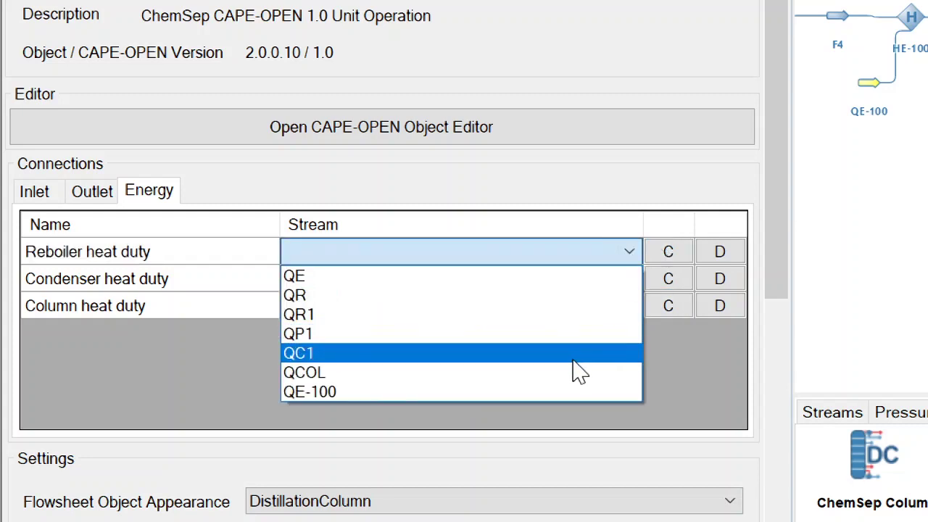
click(576, 315)
click(627, 283)
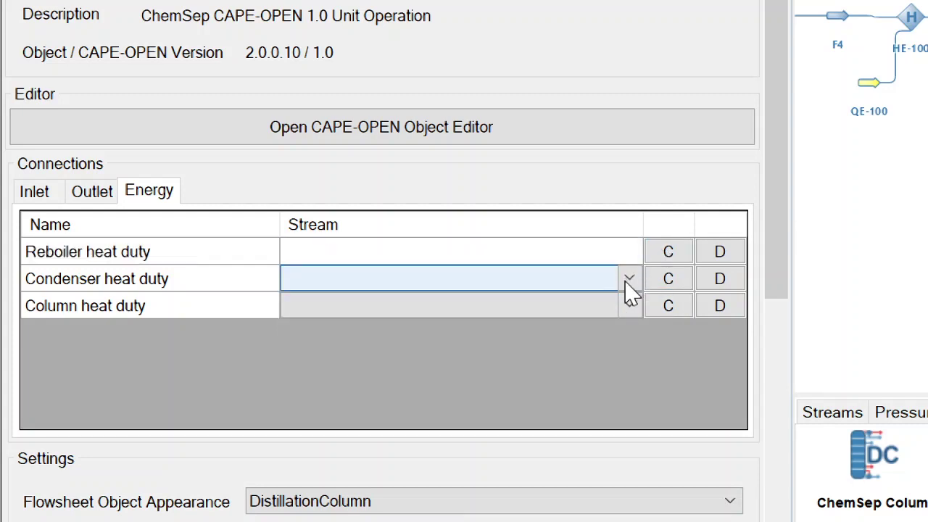
click(629, 282)
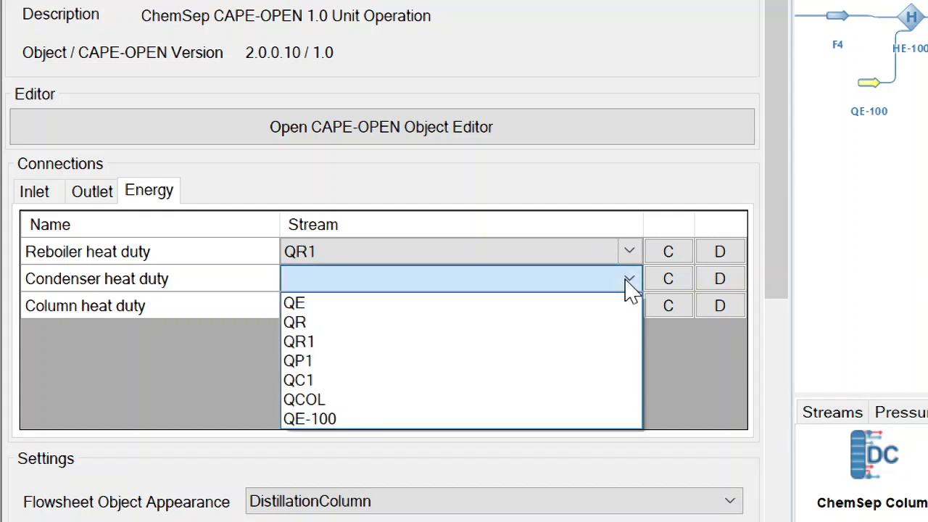
click(569, 379)
click(618, 297)
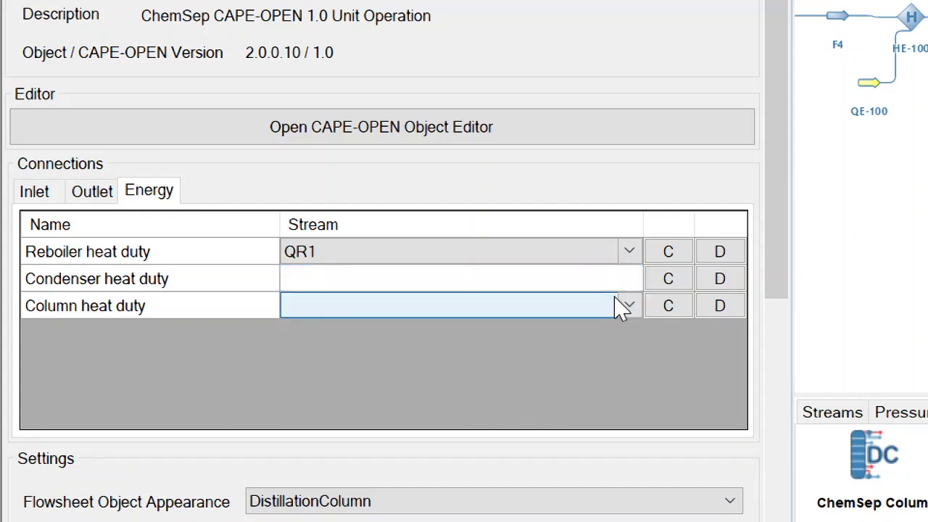
click(630, 305)
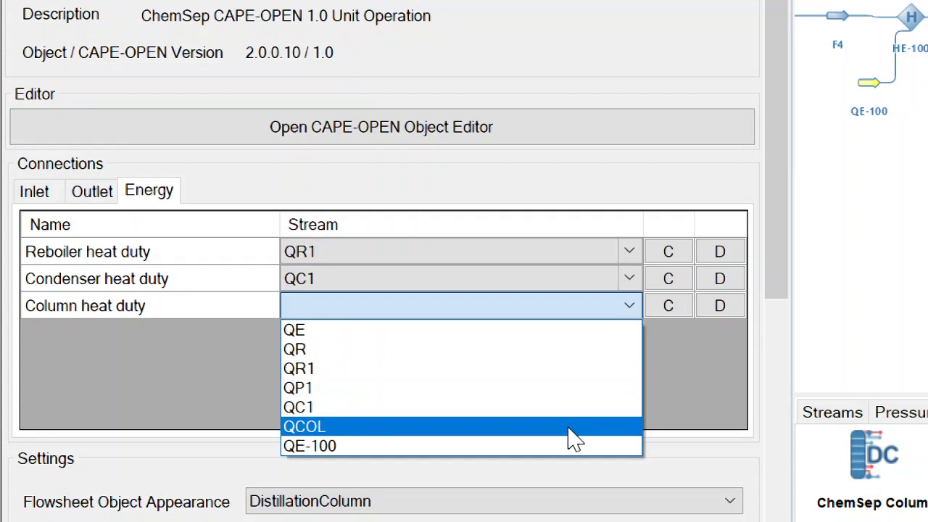
click(573, 428)
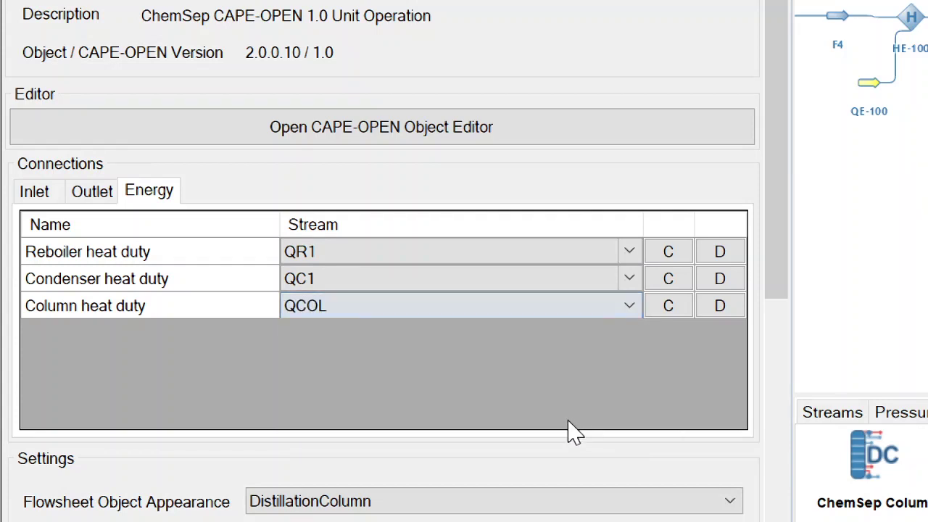
click(98, 191)
click(36, 191)
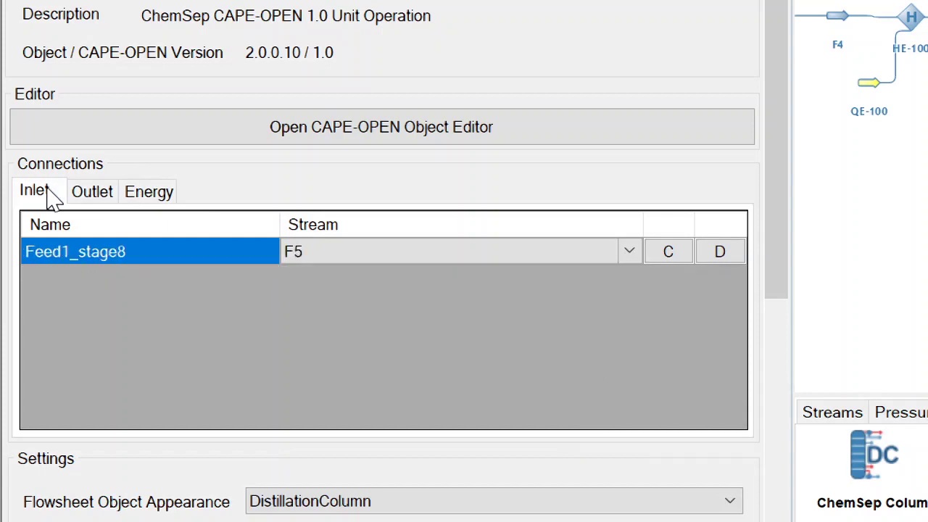
click(153, 192)
Reopen the ChemSep editor for T-101 and go from the feed data through the degrees-of-freedom analysis to the pressure specifications
click(375, 136)
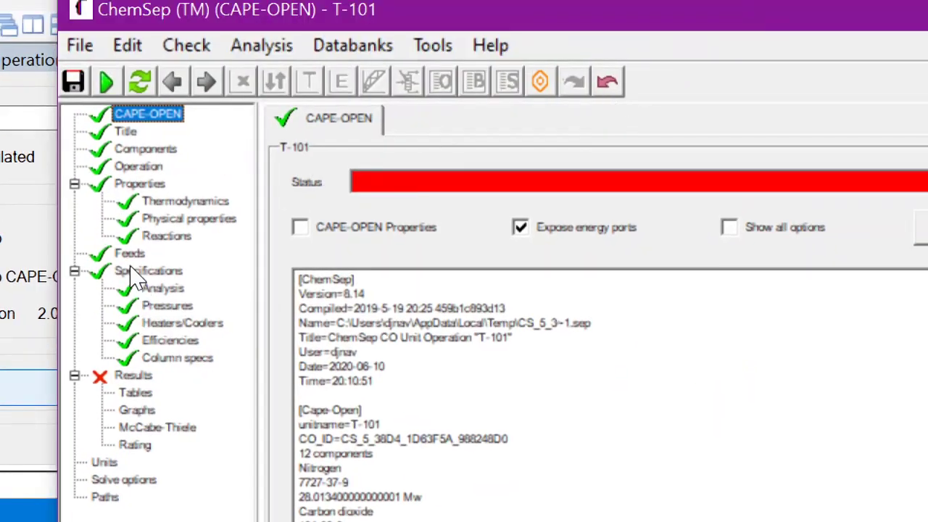
click(131, 255)
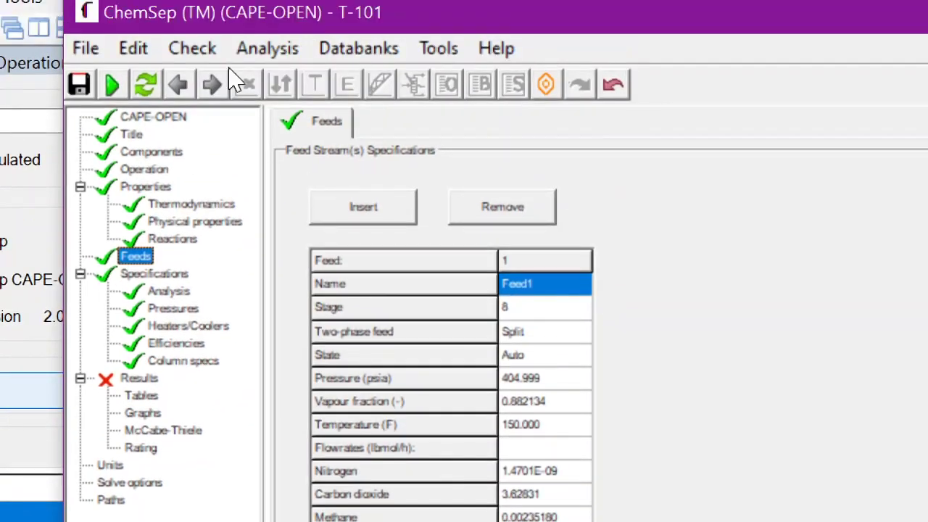
click(206, 5)
click(206, 6)
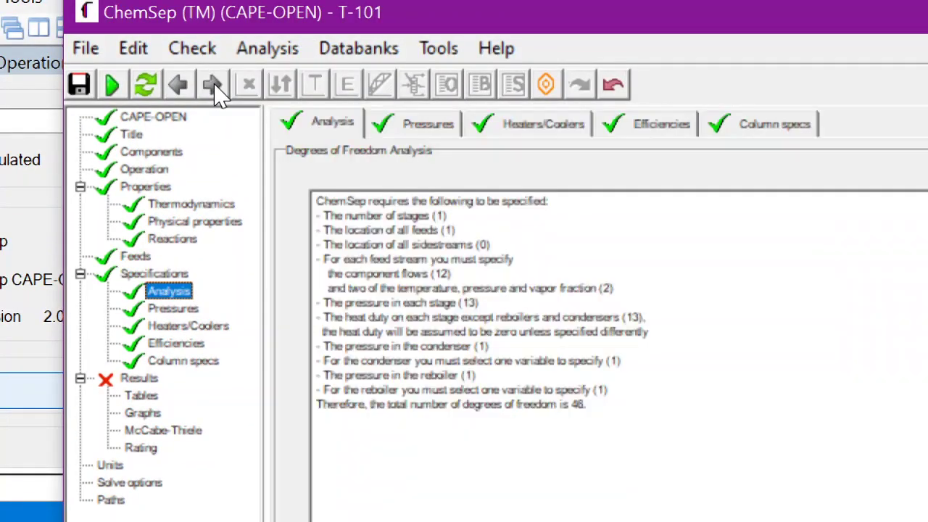
click(213, 85)
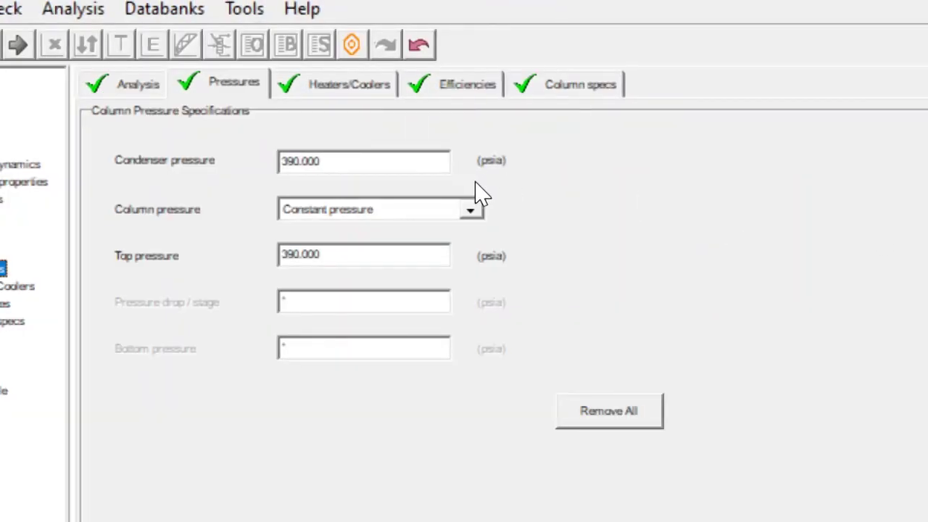
Specify the column pressure by bottom and top pressures, with 395 psia at the top and 405 psia at the bottom
click(471, 209)
click(435, 244)
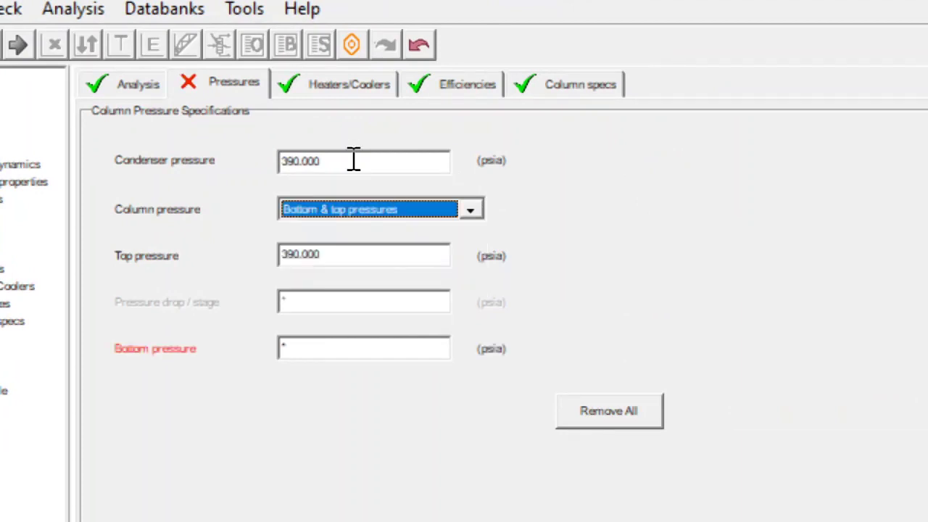
mouse_move(353, 159)
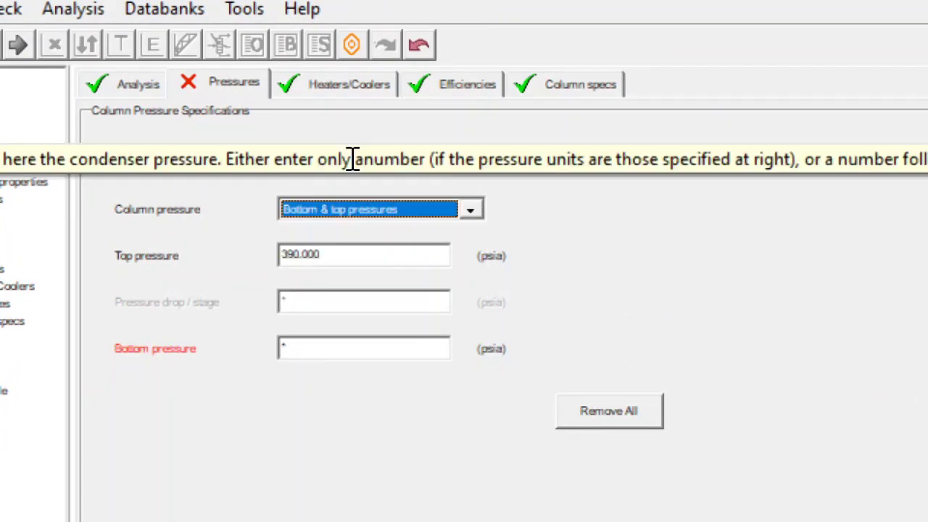
click(340, 257)
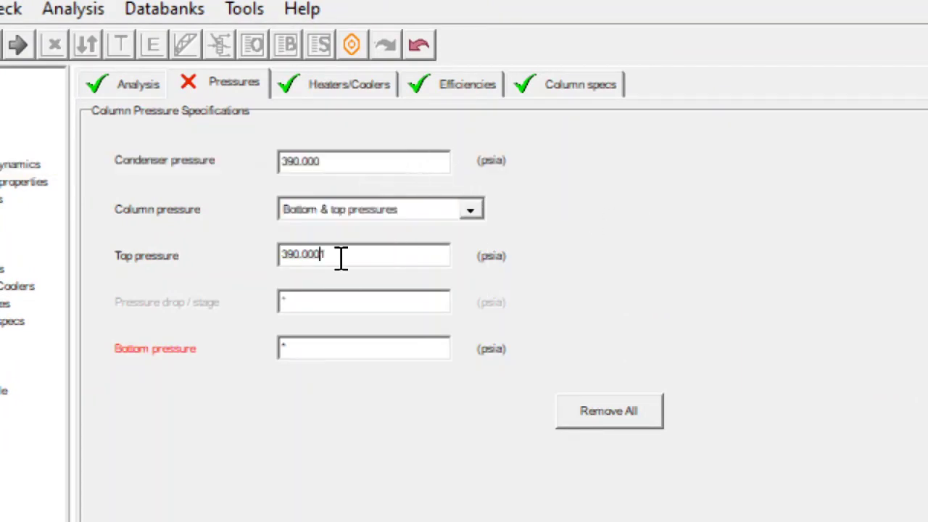
double_click(353, 254)
text(3)
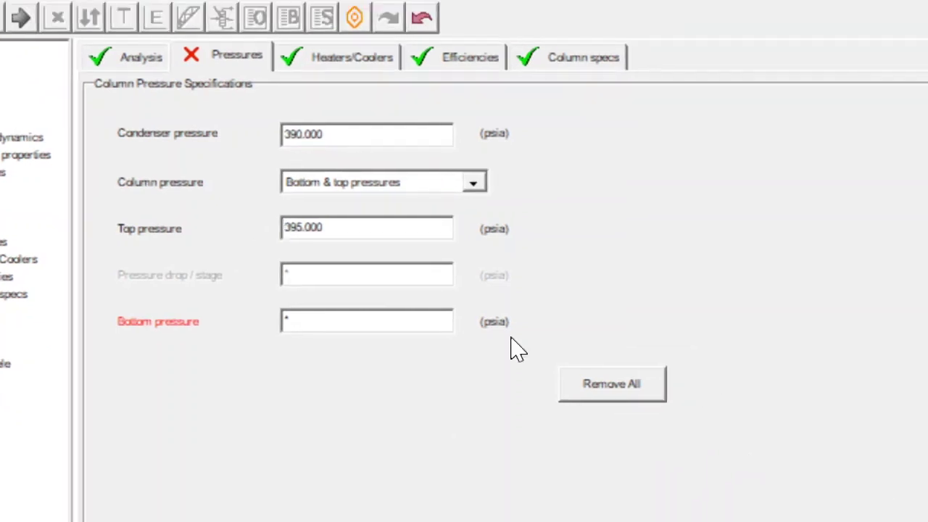
key(Tab)
text(405)
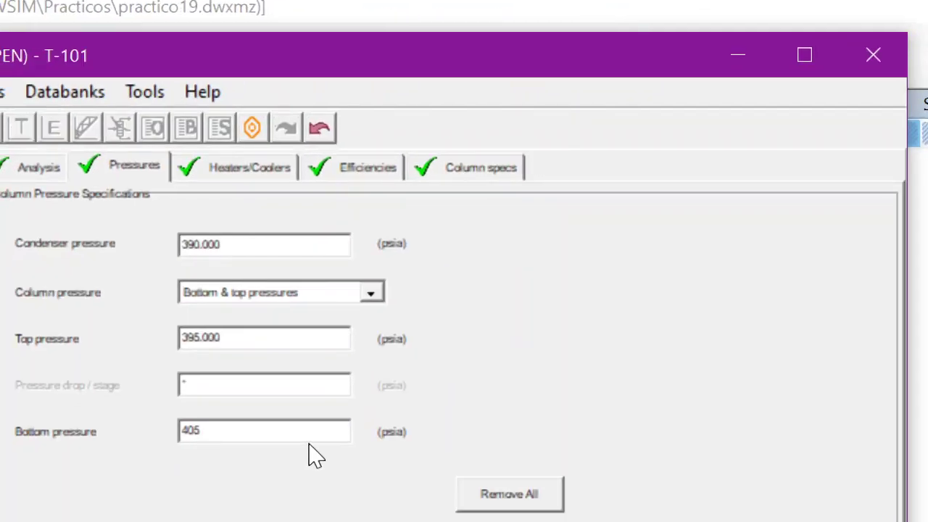
Set the reflux ratio in the column's top product specification to 2.5
click(479, 171)
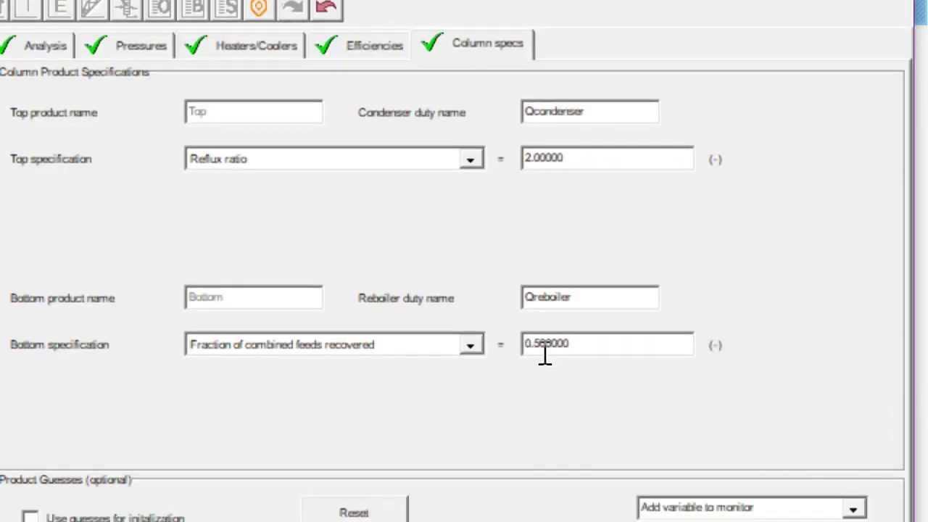
click(625, 159)
key(BackSpace)
text(2,5)
key(Tab)
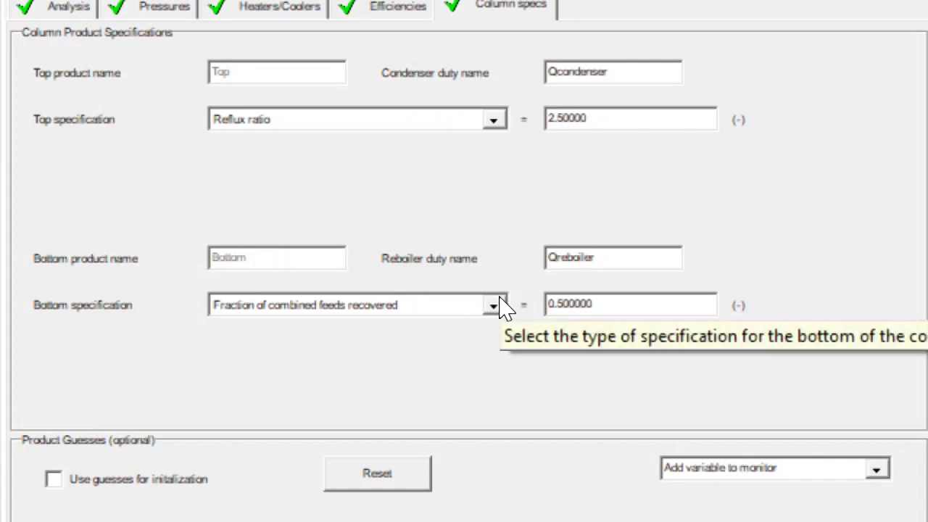
Change the bottom specification to the temperature of the reboiler and set it to 200 °F
click(496, 306)
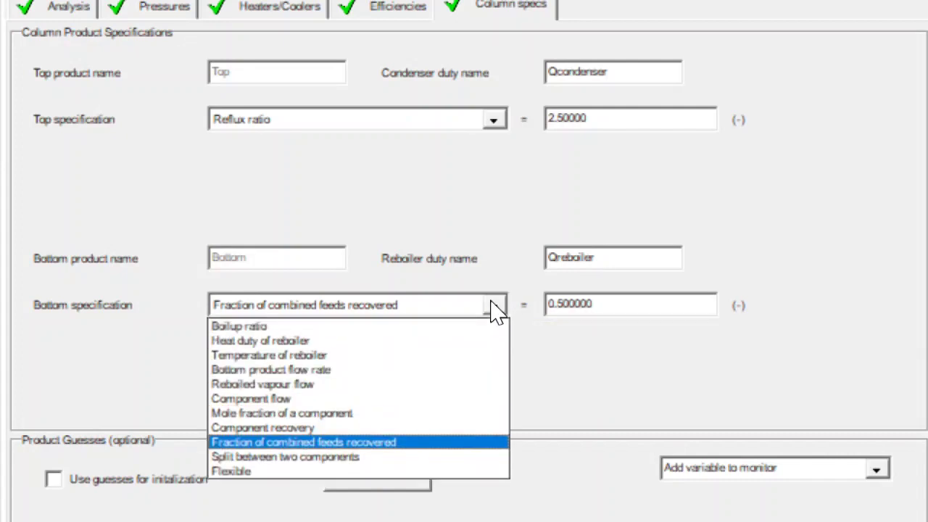
click(452, 356)
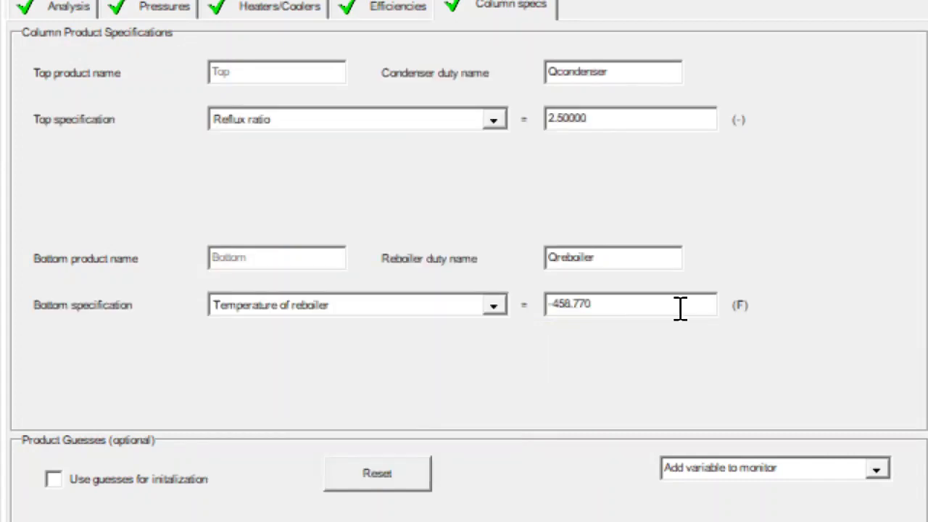
drag(665, 299, 529, 308)
text(200)
key(Tab)
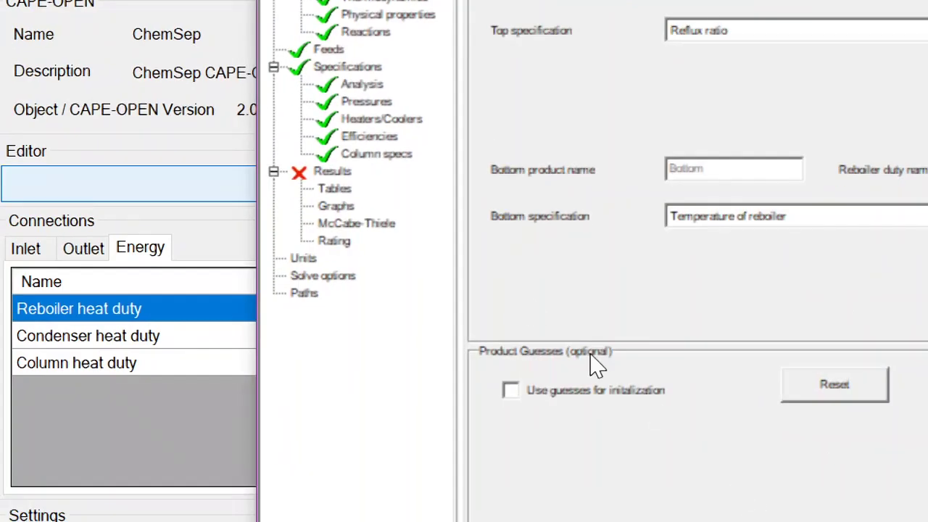
Set the numerical solution method in the solve options to Equilibrium model first
click(323, 273)
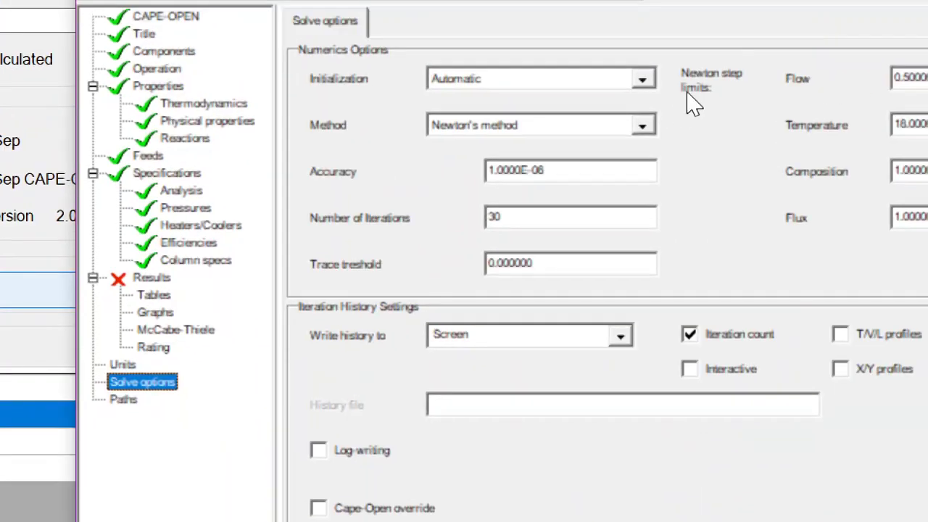
click(757, 20)
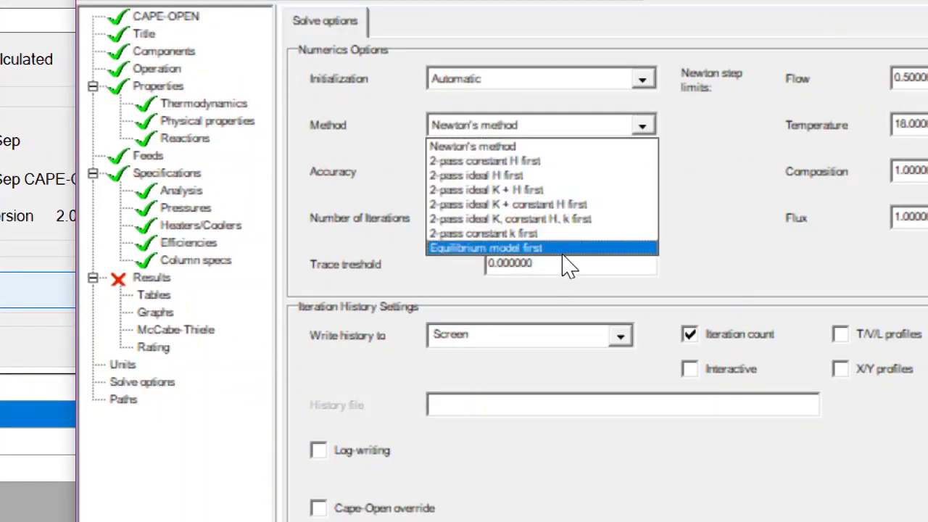
click(509, 249)
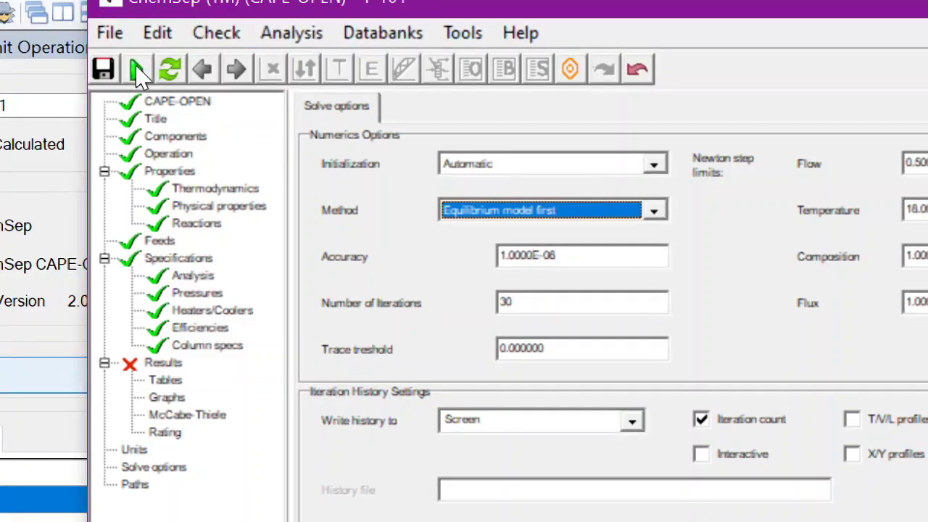
Solve the column, accepting the input check and overwriting the existing SEP file
click(137, 68)
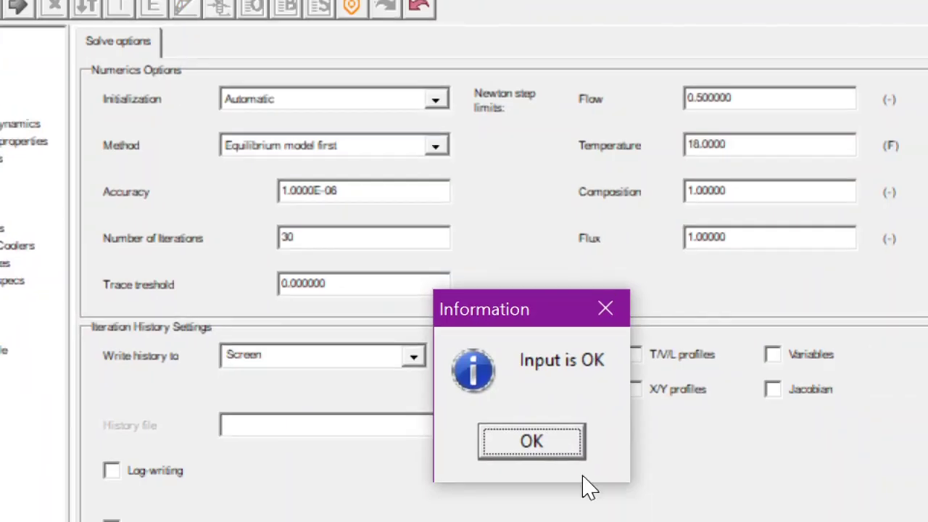
click(542, 445)
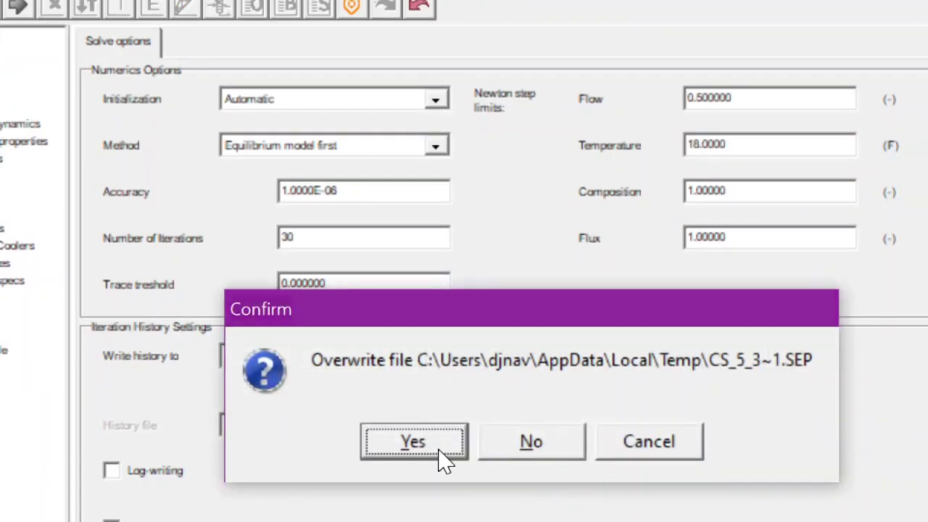
click(438, 457)
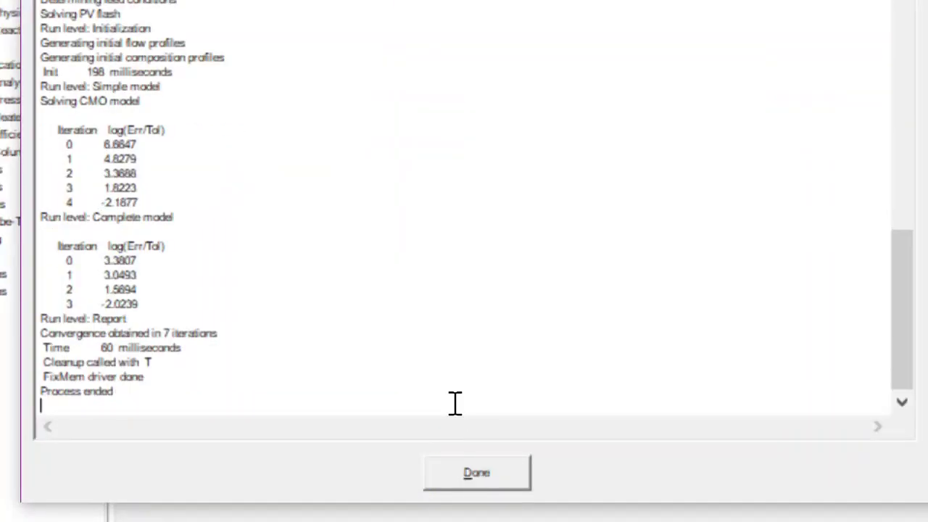
Close the solver log and review the streams results table, highlighting the ethane and propane mole flows across all streams
click(509, 475)
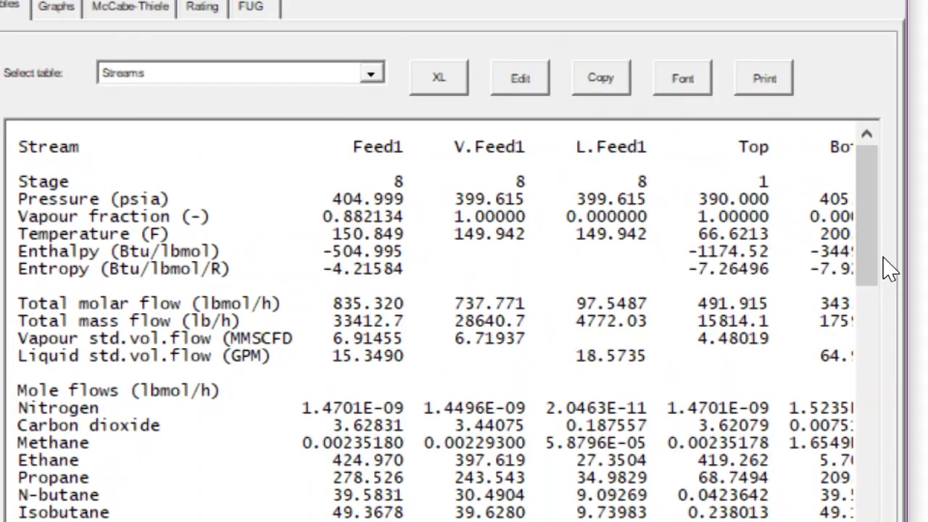
scroll(866, 290, down, 3)
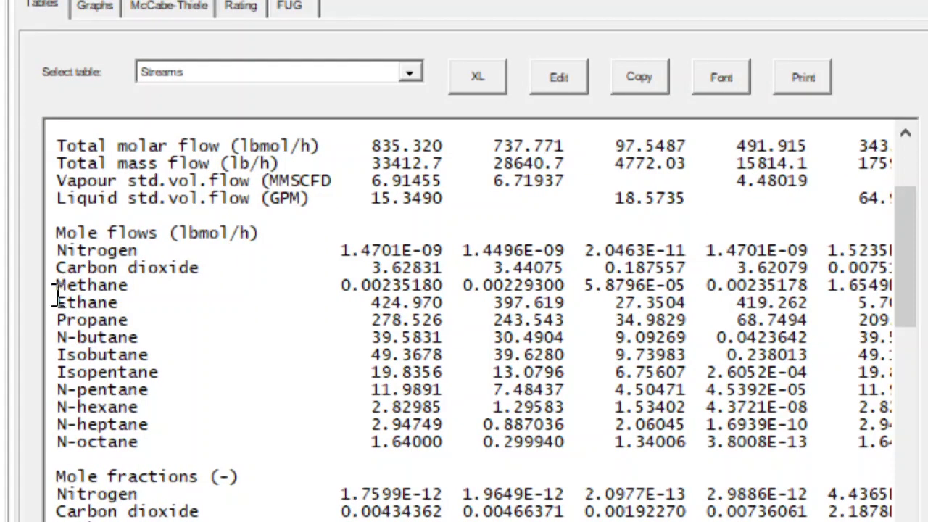
drag(57, 294, 140, 337)
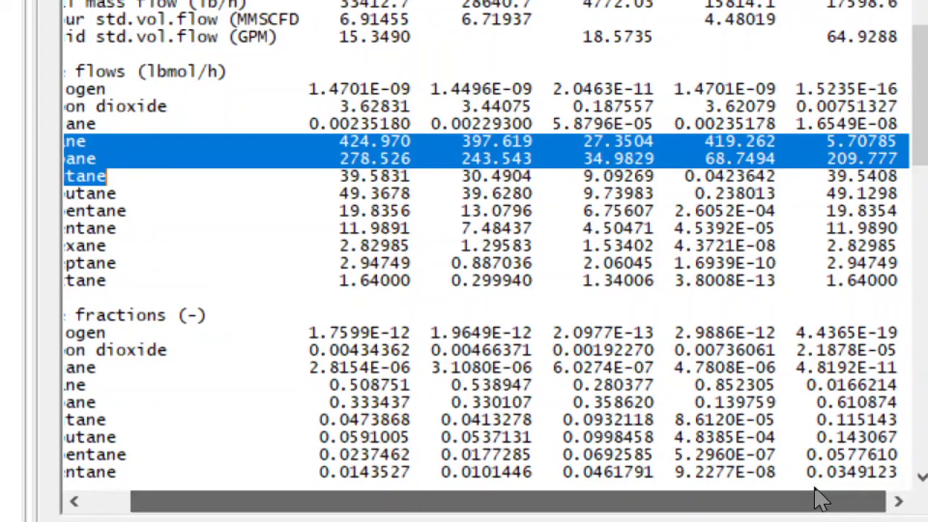
scroll(752, 230, up, 3)
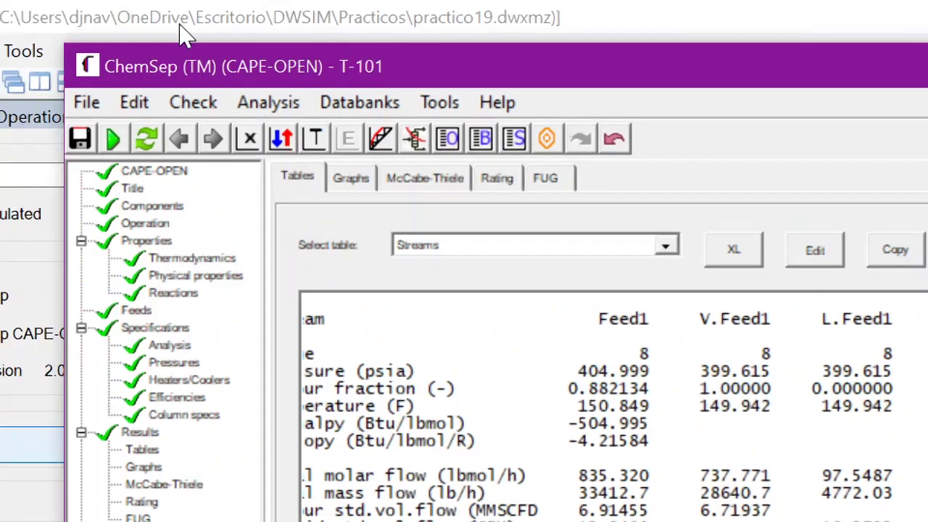
Display the column's temperature profile graph and close the ChemSep window for T-101
click(356, 174)
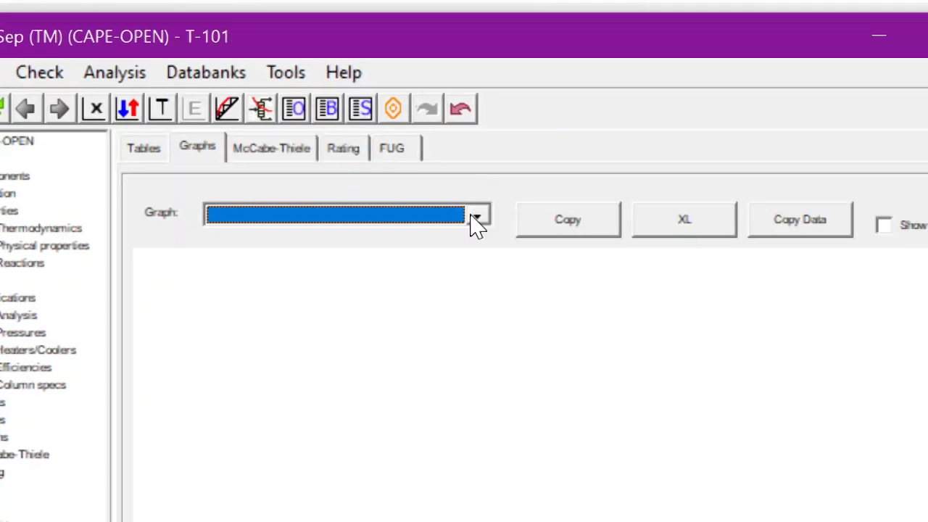
click(476, 216)
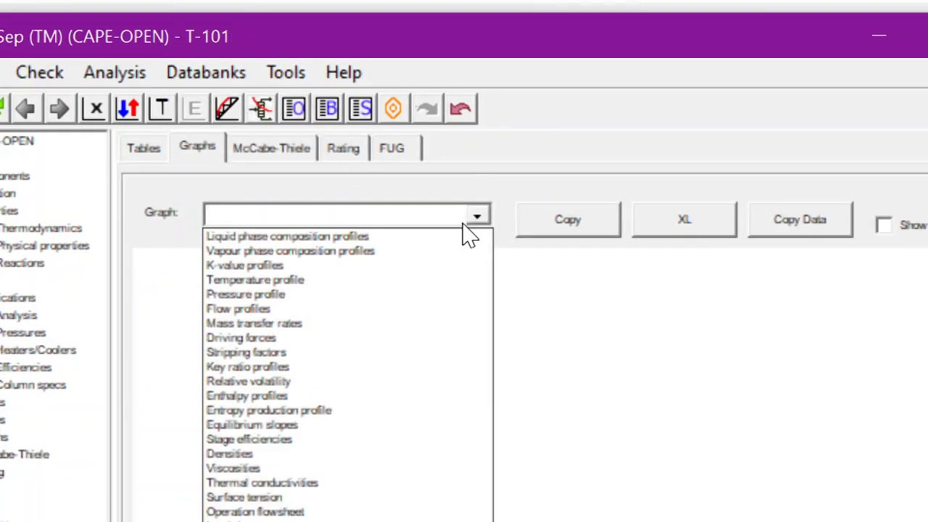
click(434, 284)
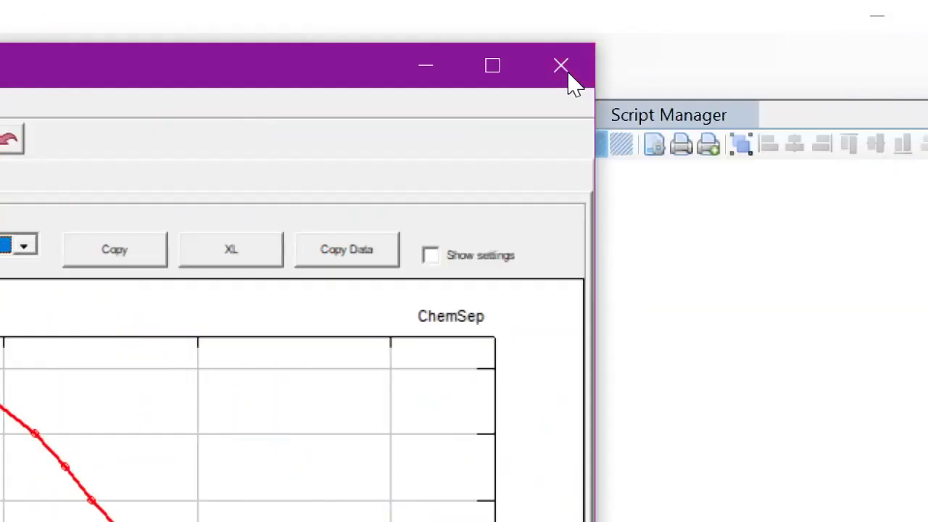
click(561, 64)
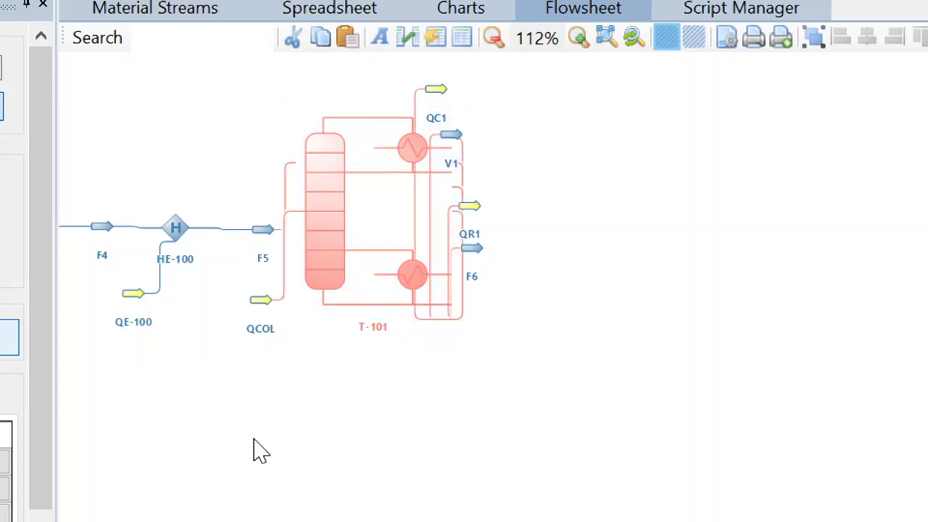
Spread out column T-101's outlet streams, moving V1 and F6 away from the column and QR1 and QC1 below them
scroll(576, 310, down, 4)
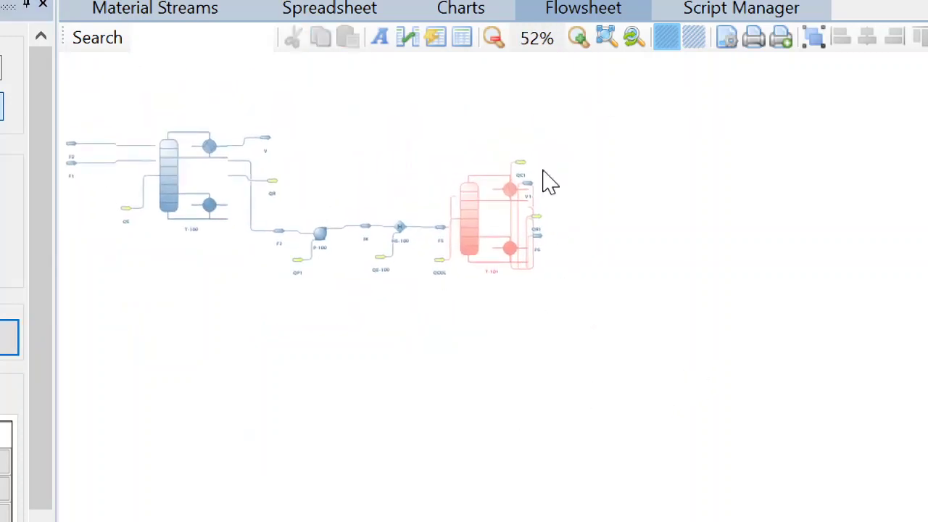
mouse_move(540, 232)
scroll(540, 232, up, 2)
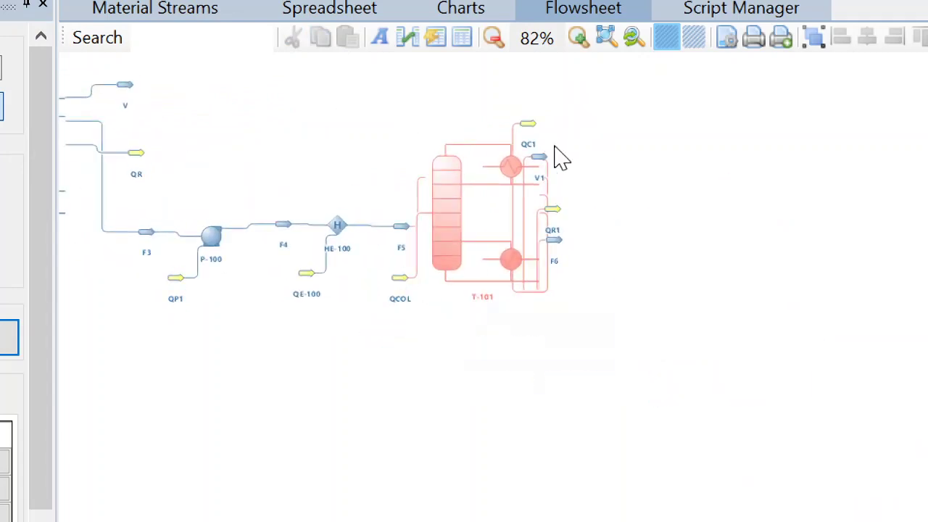
drag(552, 155, 636, 161)
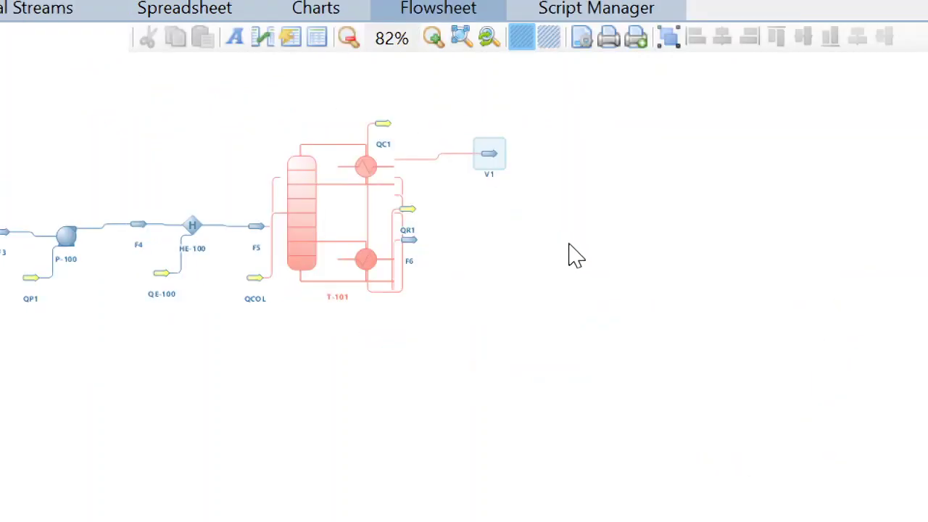
drag(415, 243, 512, 244)
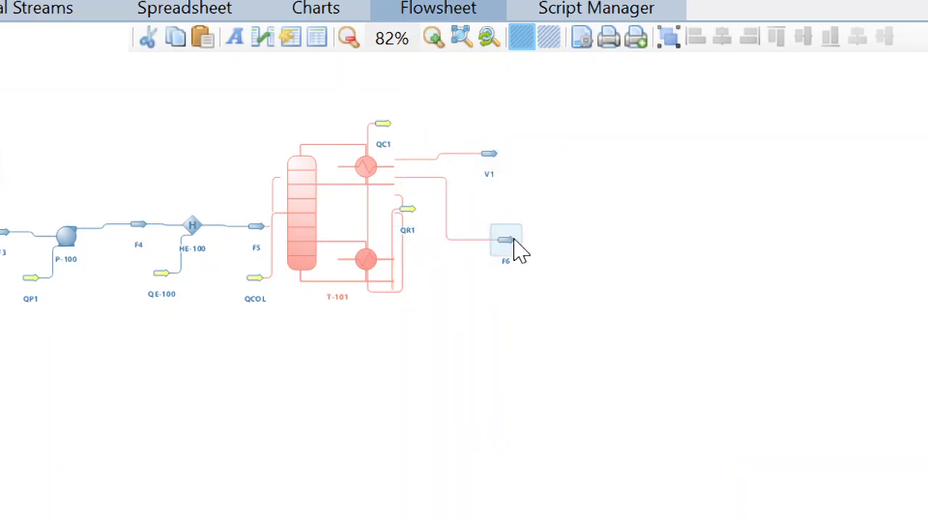
drag(406, 210, 486, 301)
drag(383, 125, 459, 385)
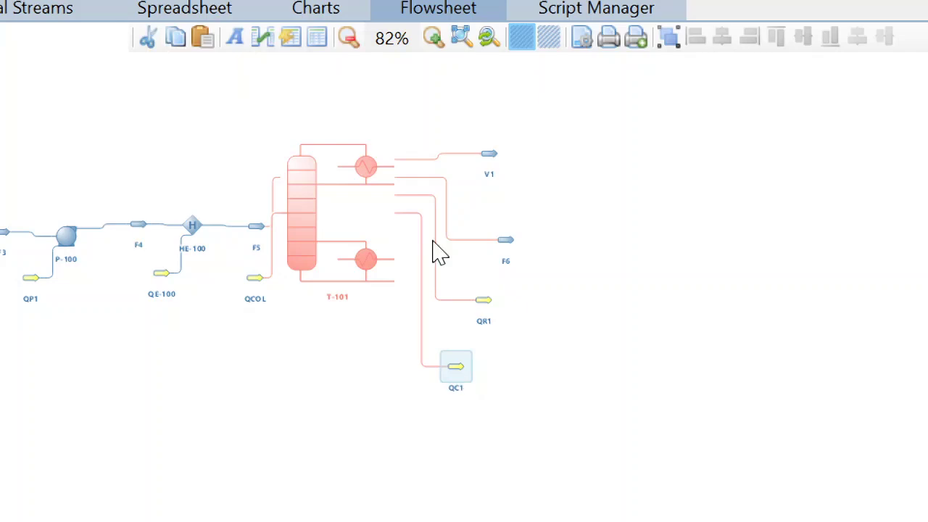
Activate the flowsheet solver to calculate column T-101 and its product streams
drag(329, 100, 520, 118)
drag(368, 174, 481, 182)
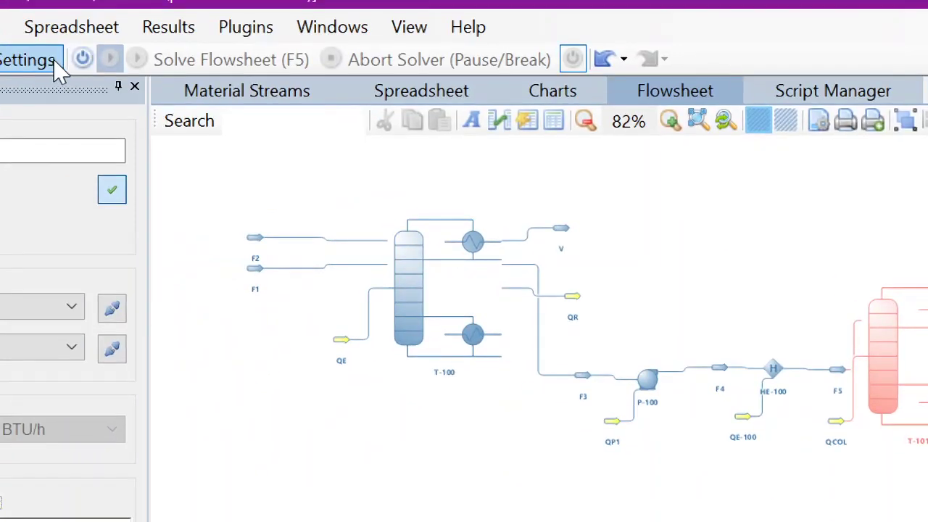
click(84, 60)
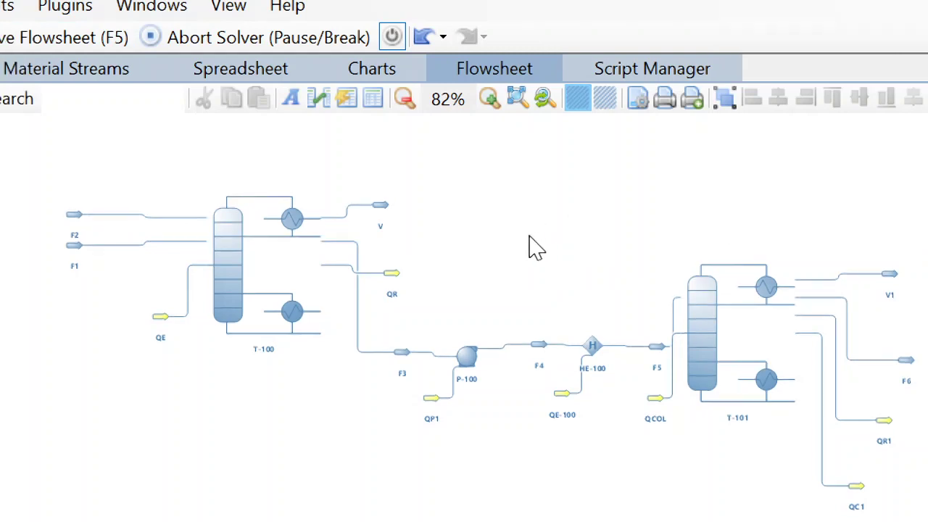
Add a valve to the flowsheet in the free space beyond stream F6
drag(558, 275, 537, 310)
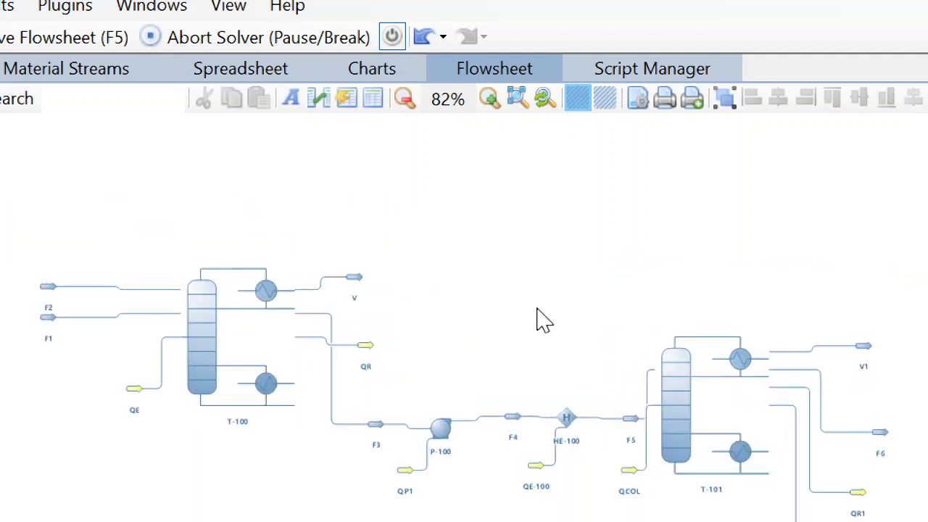
drag(518, 274, 493, 307)
drag(694, 253, 660, 259)
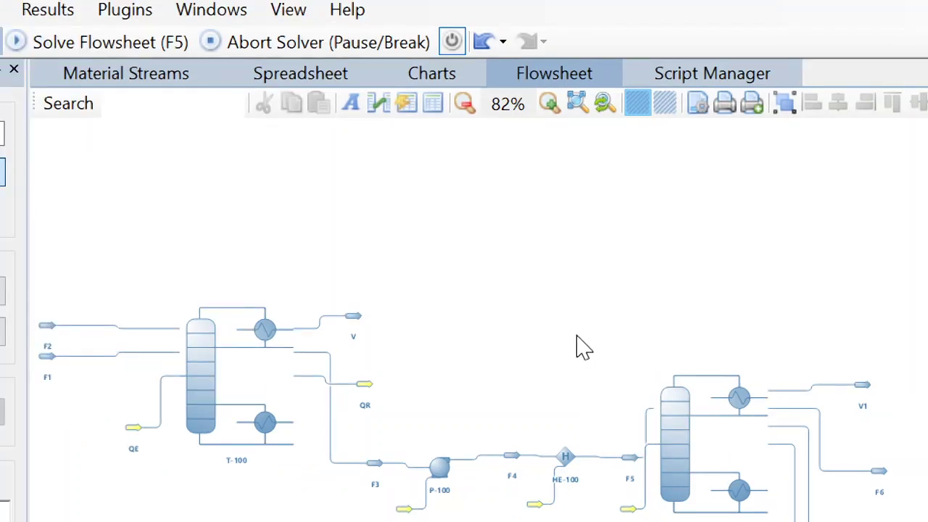
drag(516, 332, 133, 170)
drag(754, 351, 627, 343)
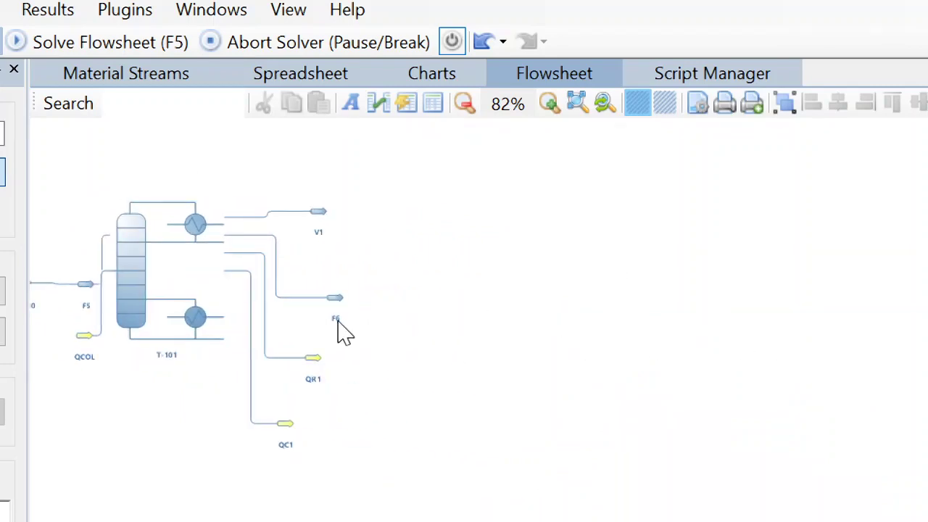
mouse_move(339, 311)
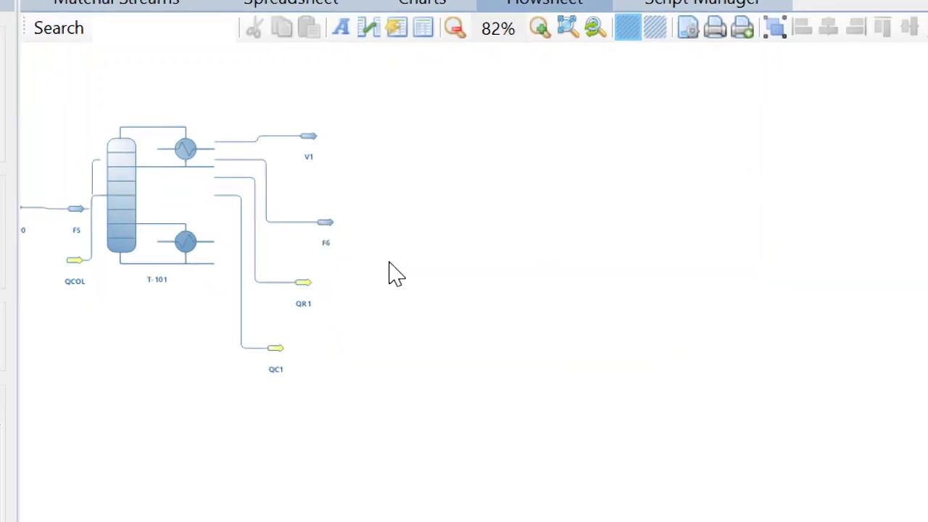
drag(397, 274, 293, 265)
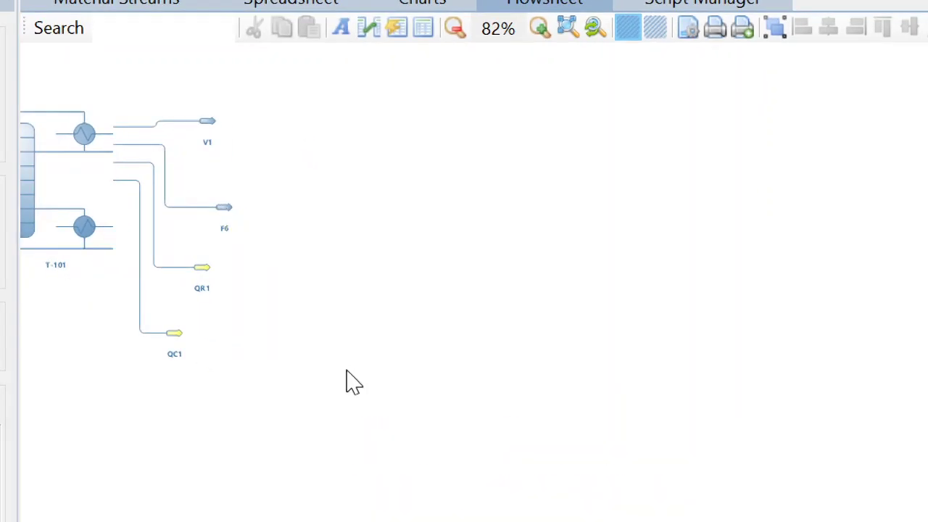
click(261, 464)
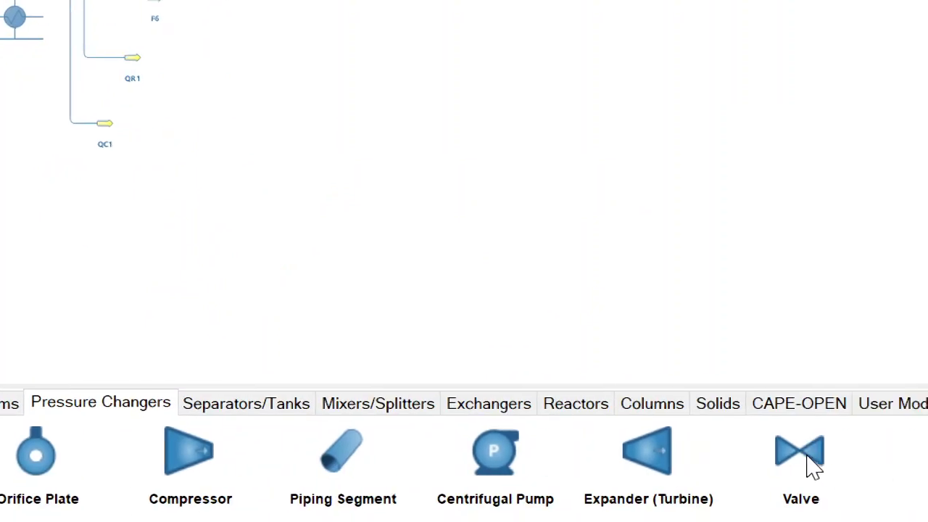
drag(813, 467, 275, 105)
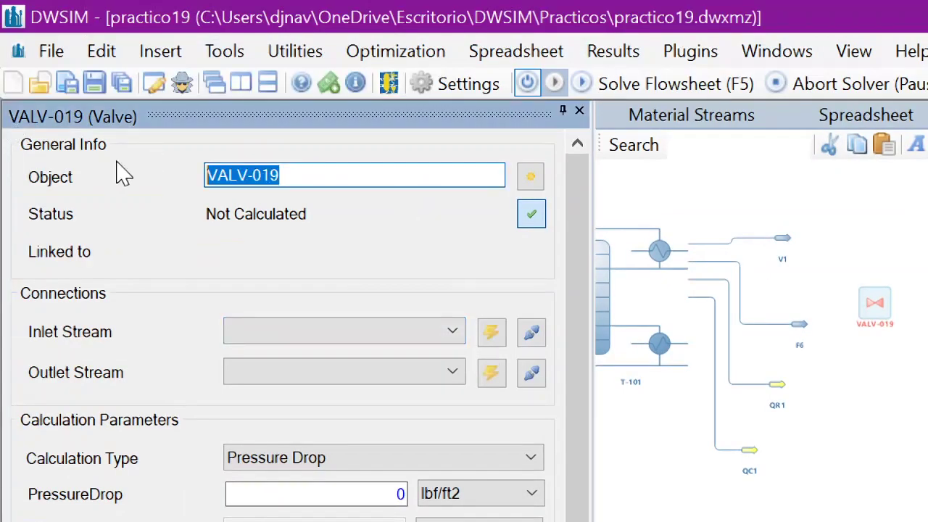
Rename the new valve as V-100
text(v)
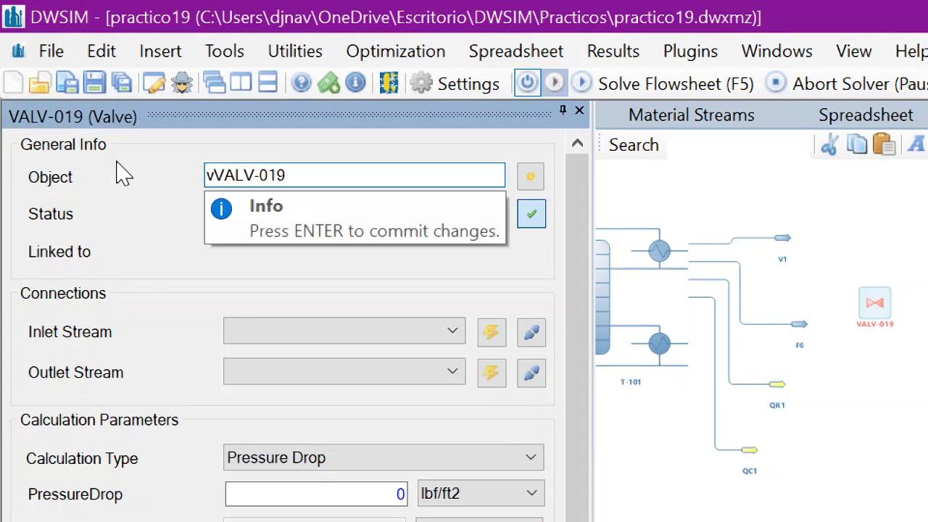
key(BackSpace)
text(V-100LV-0)
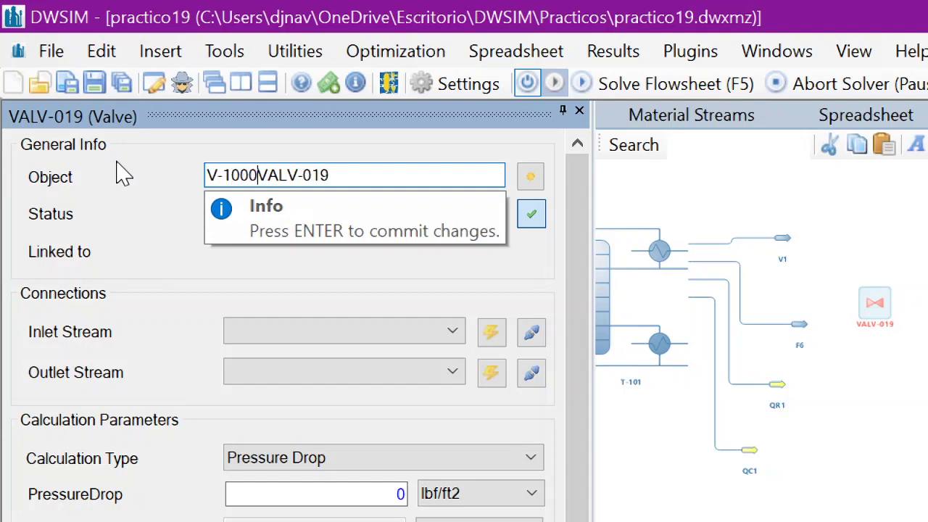
key(BackSpace)
key(Delete)
key(Delete)
key(Delete)
key(Delete)
key(Delete)
key(Delete)
key(Delete)
key(Delete)
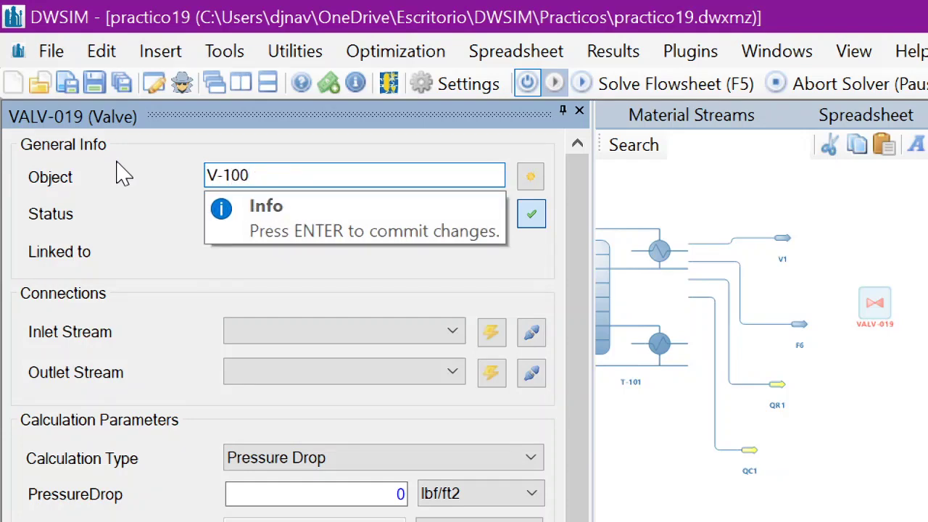
key(Return)
Connect F6 as the inlet stream of valve V-100 and create a new outlet stream for it
scroll(61, 312, down, 3)
click(388, 124)
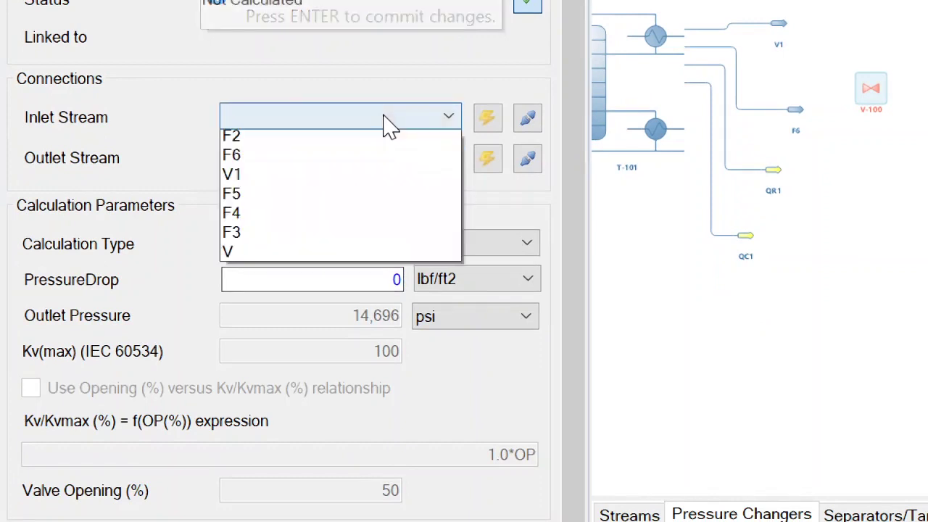
click(348, 181)
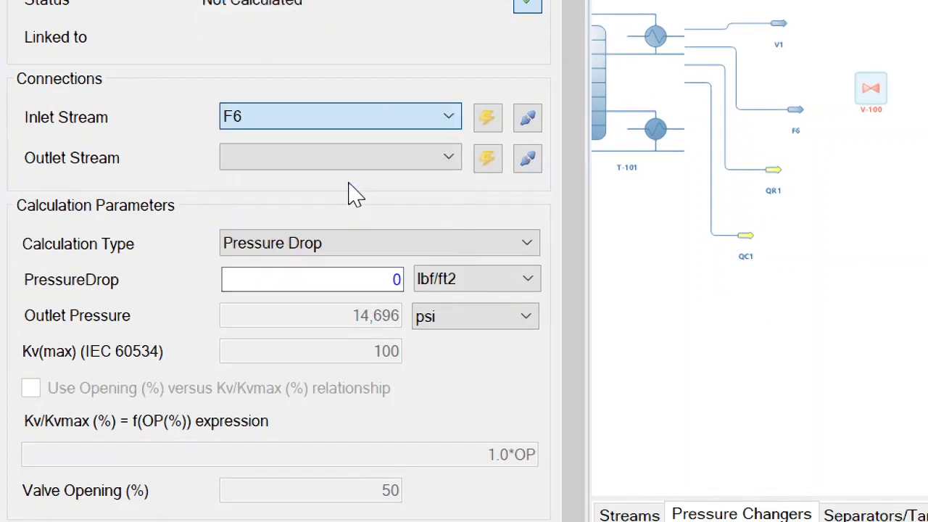
click(488, 159)
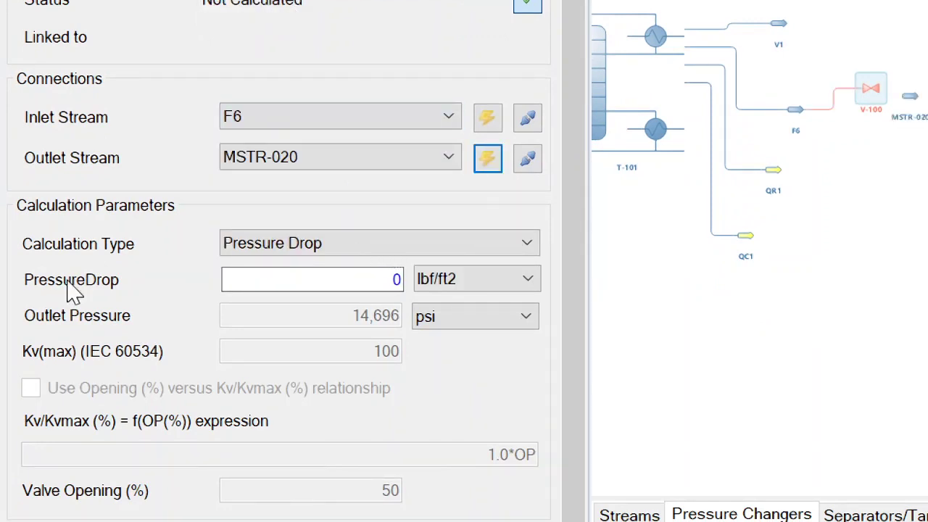
Change the valve's calculation type to Outlet Pressure and set the outlet pressure to 245 psi
click(289, 246)
click(348, 265)
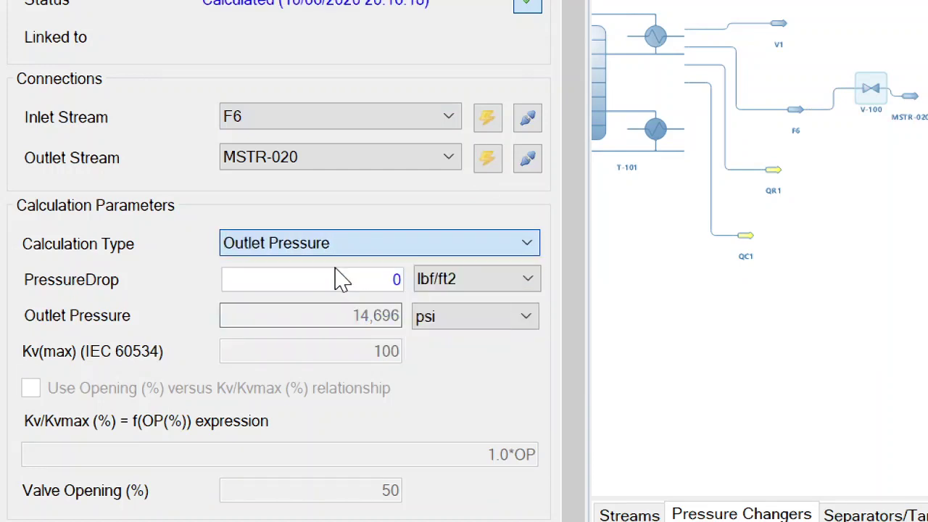
double_click(367, 312)
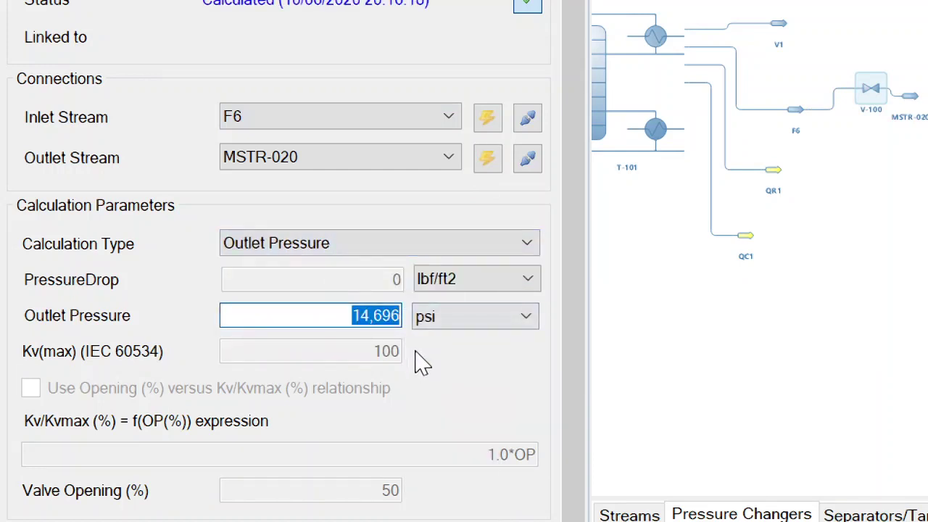
text(245)
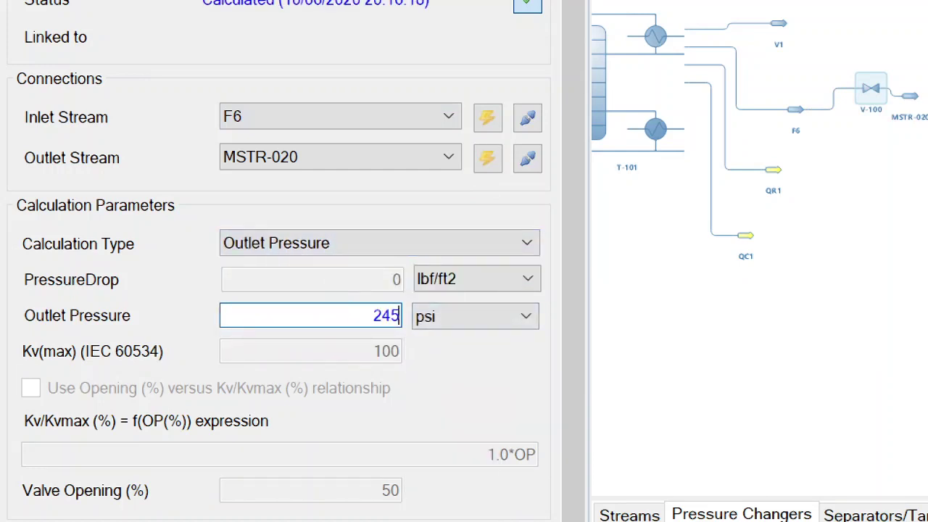
key(Return)
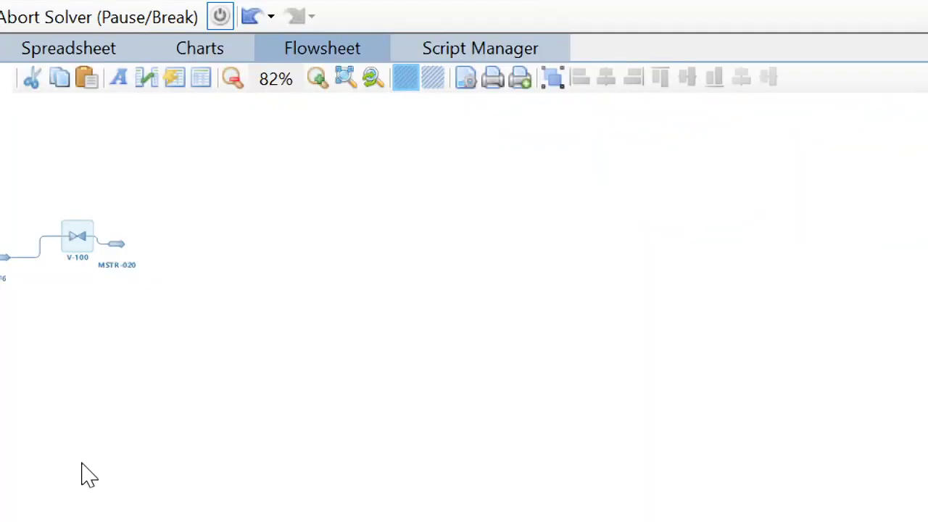
Move the valve's outlet stream farther away from V-100 and rename it as F7
drag(117, 243, 195, 235)
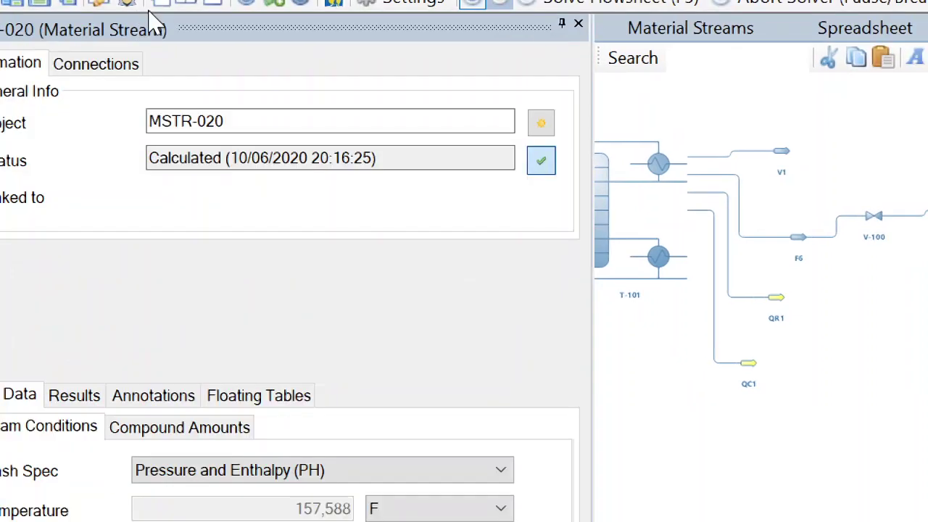
drag(218, 121, 142, 135)
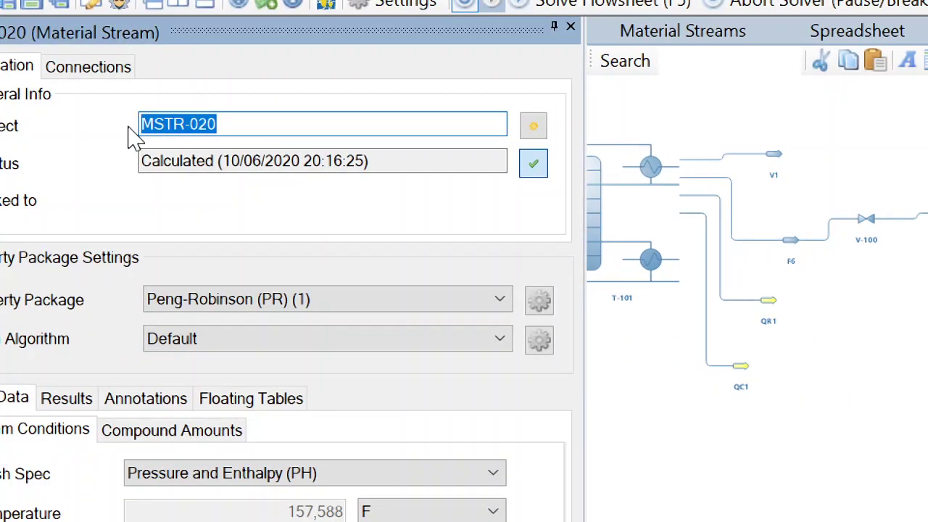
text(F7)
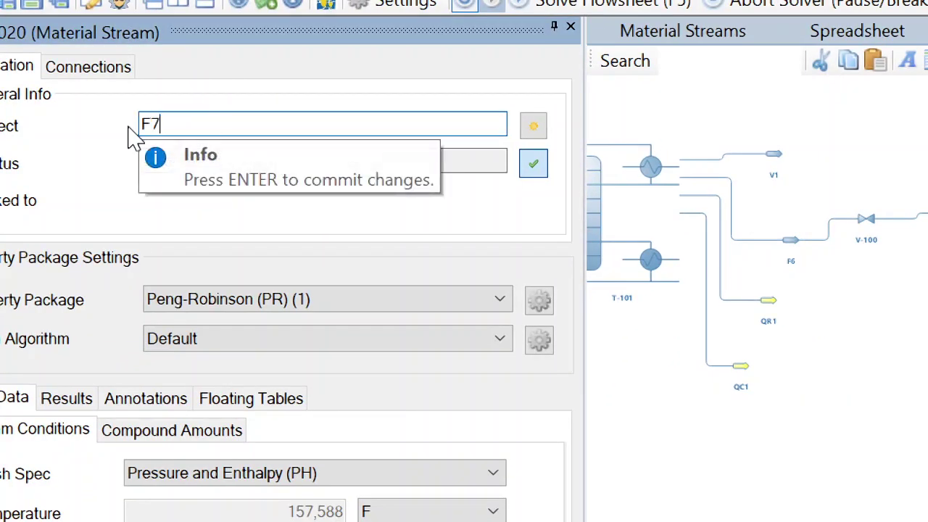
key(Return)
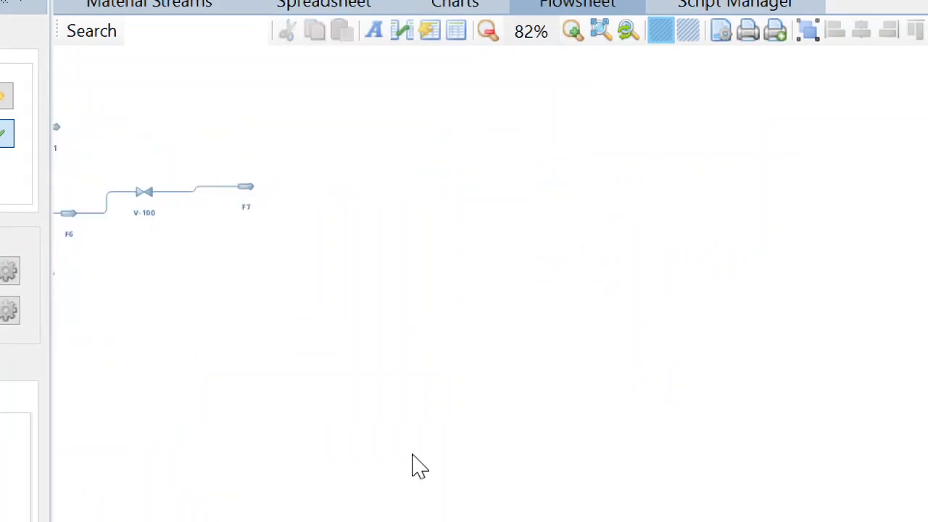
Add an energy stream named QCOL2 just below stream F7 and calculate it
click(169, 493)
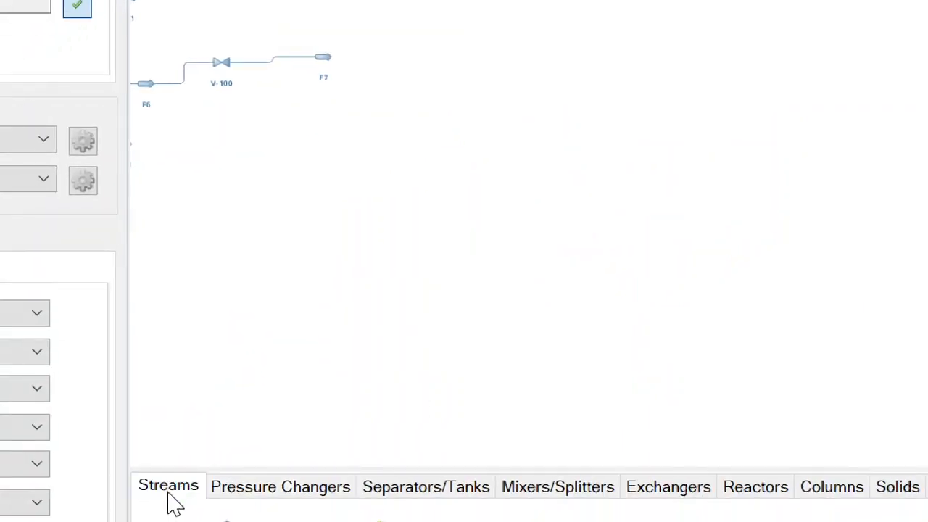
drag(333, 497, 284, 74)
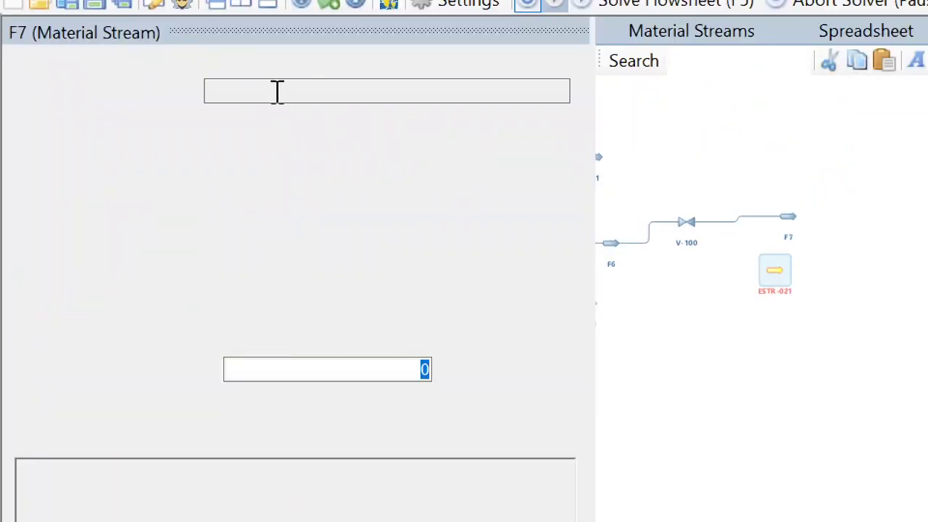
text(QCOL2)
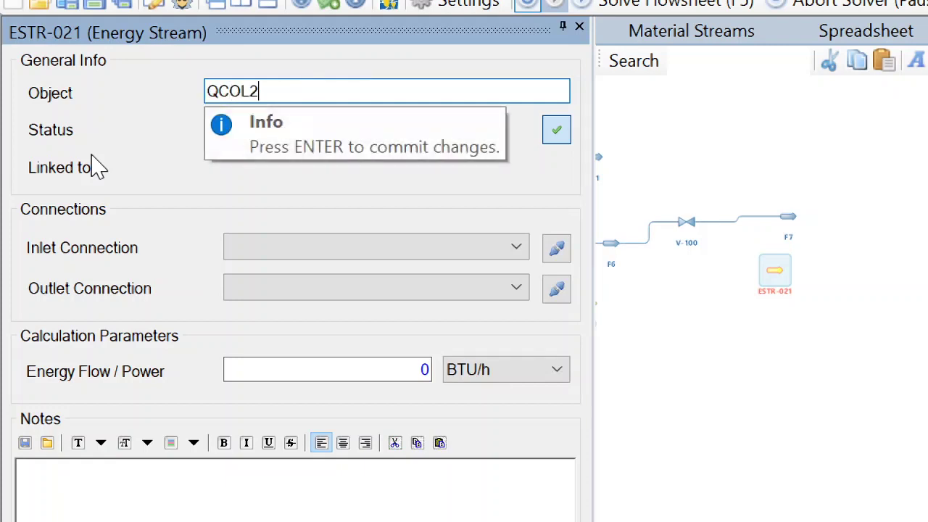
key(Return)
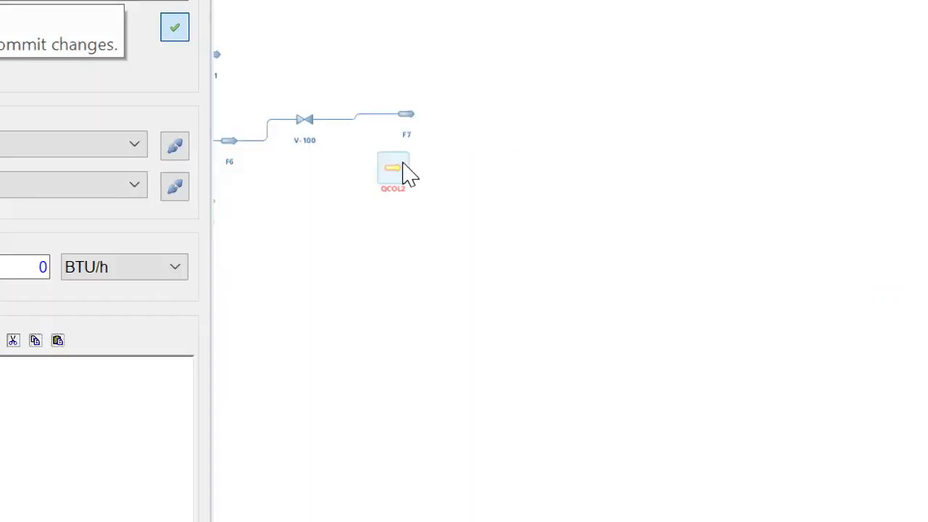
right_click(388, 165)
click(451, 240)
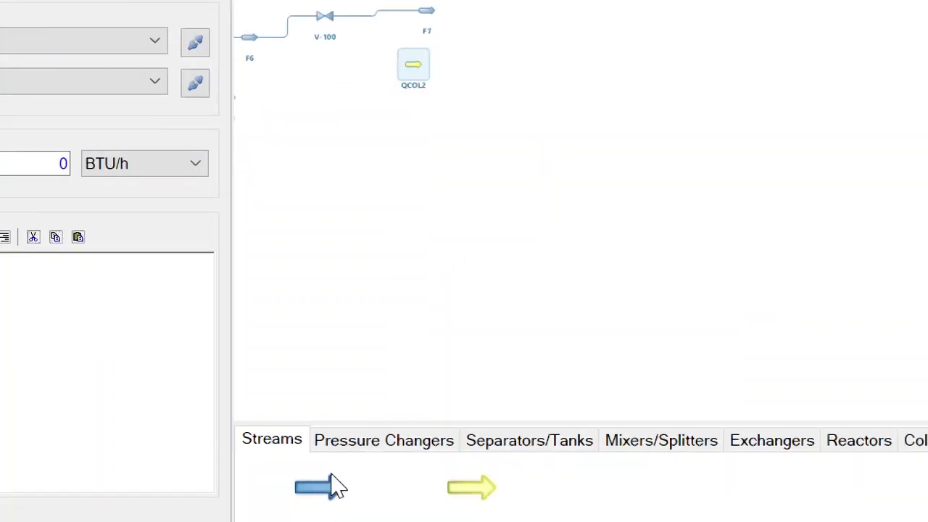
Add a new material stream in the free space above and beyond stream F7
drag(330, 493, 519, 0)
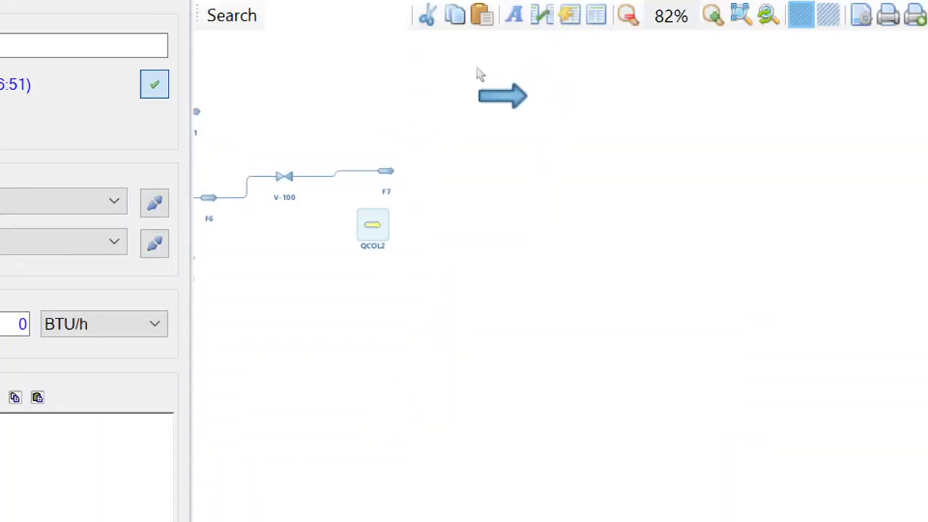